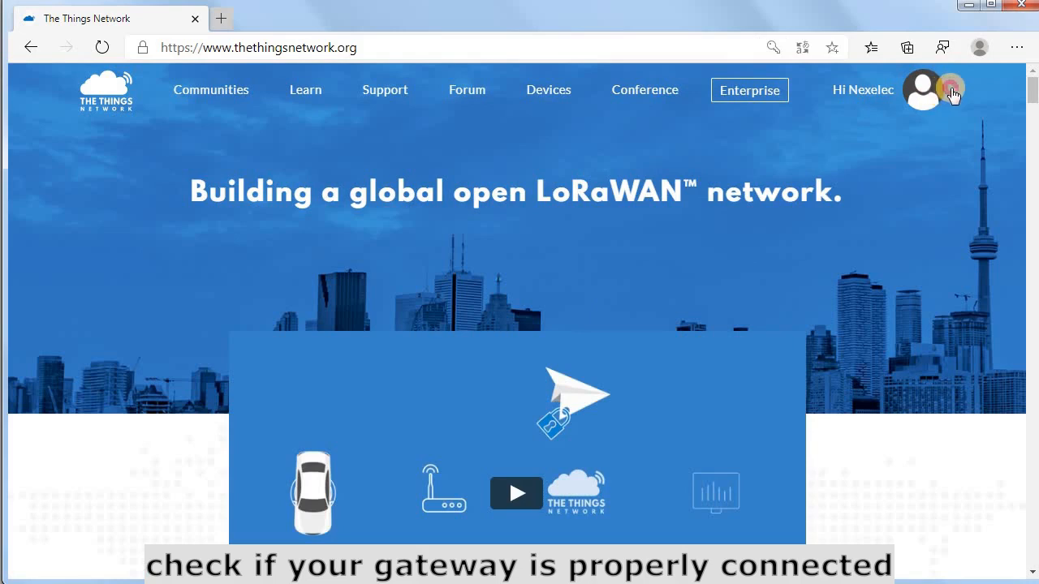
# Check in the Console's Gateways list that TTIG-868 is connected, then show the Applications list.
pyautogui.click(940, 98)
pyautogui.click(905, 165)
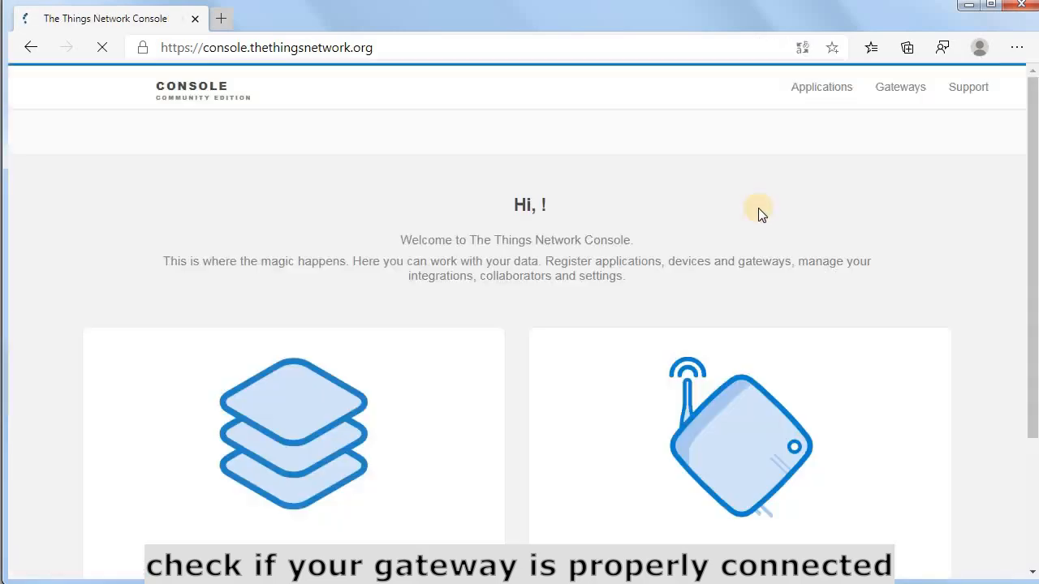
pyautogui.scroll(-1, 665, 382)
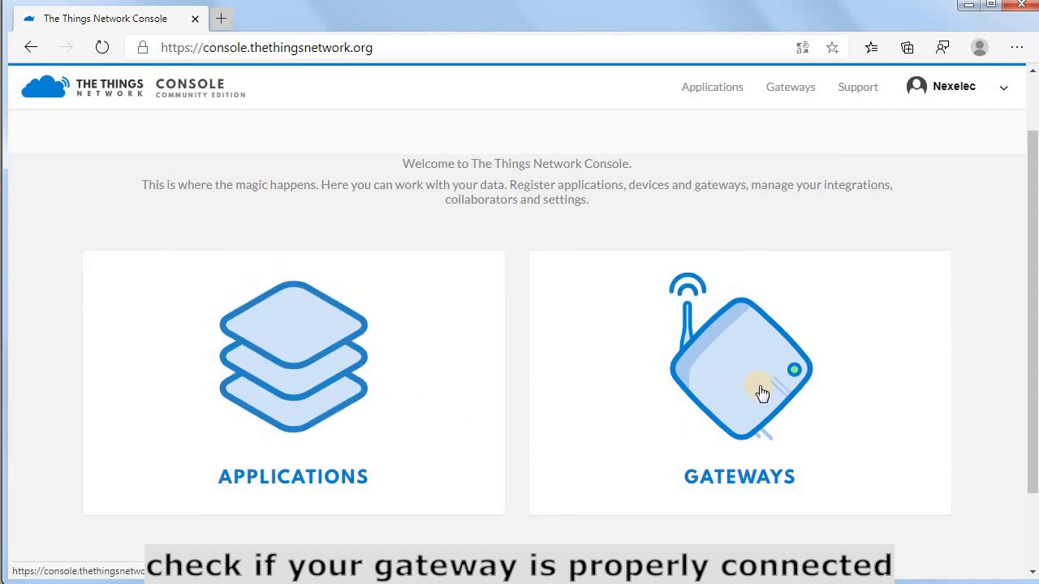
pyautogui.click(760, 389)
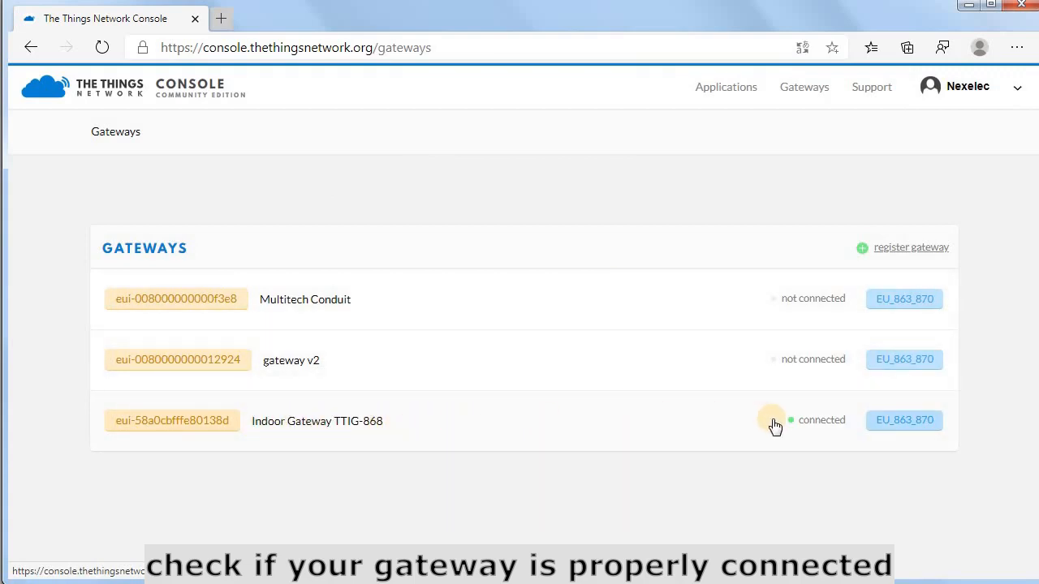
pyautogui.click(747, 91)
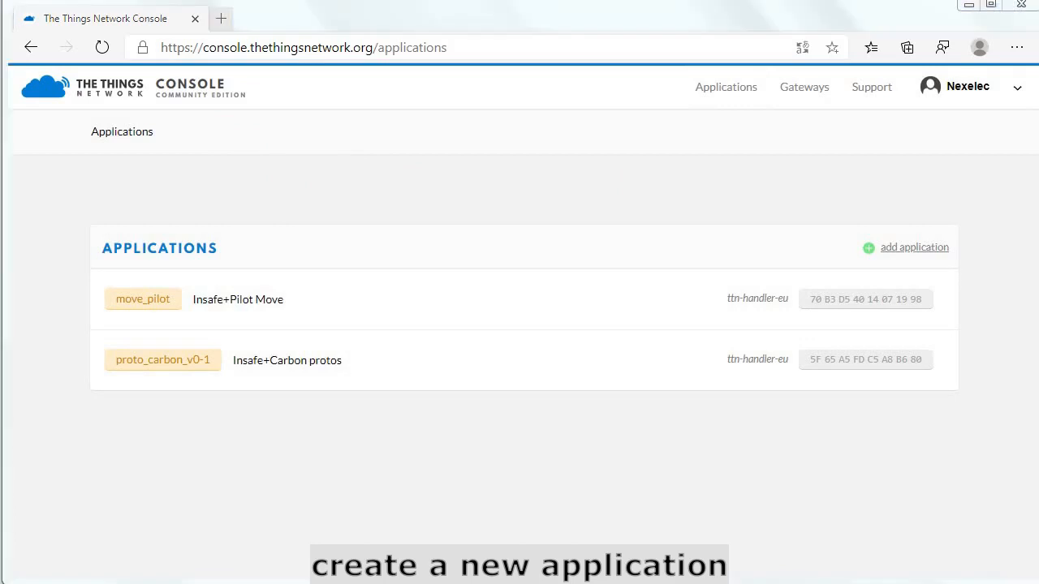
# Enter Application ID insafe_carbon_test, replacing the invalid plus sign with an underscore.
pyautogui.click(903, 250)
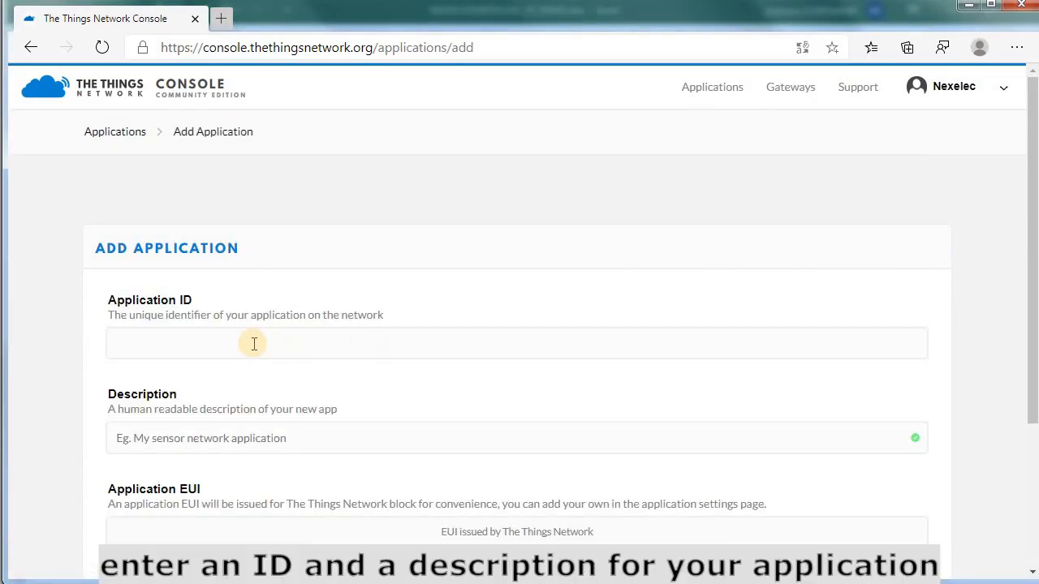
pyautogui.click(254, 344)
pyautogui.scroll(-1, 274, 304)
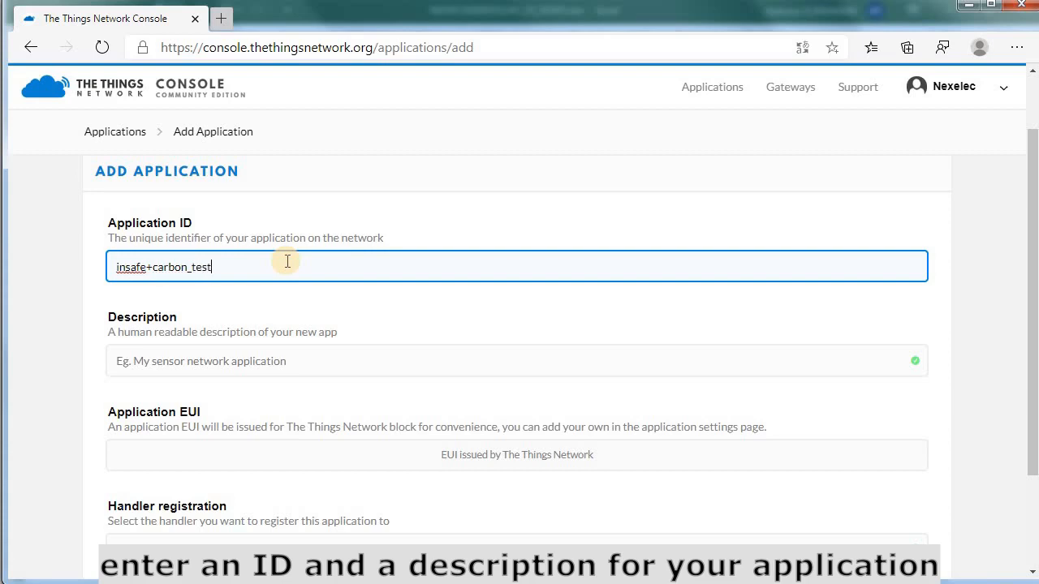
pyautogui.click(237, 361)
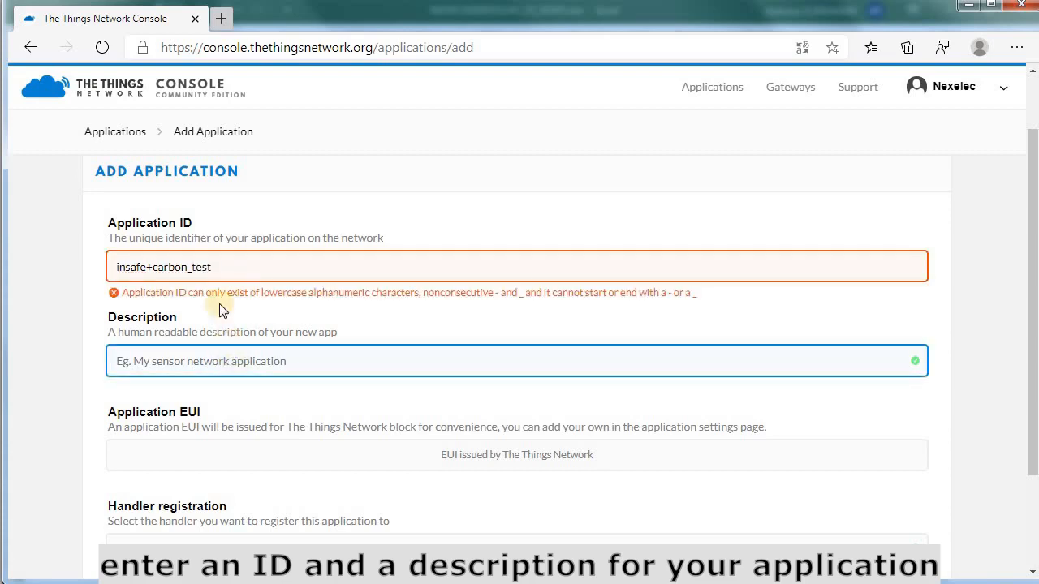
pyautogui.click(153, 268)
pyautogui.press('BackSpace')
pyautogui.write('_')
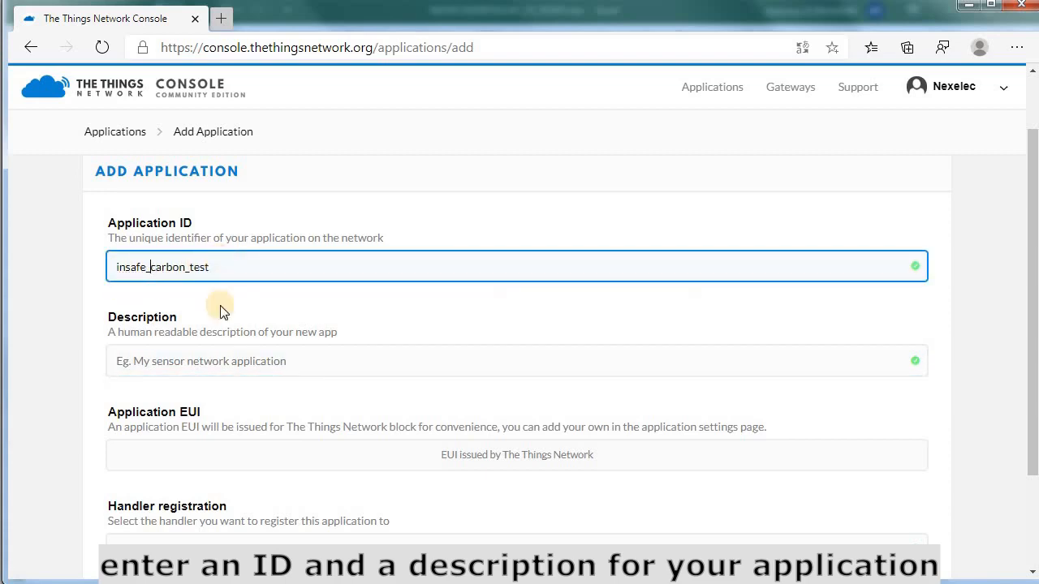
# Give it the description Insafe+Carbon on handler ttn-handler-eu and create the application.
pyautogui.click(288, 375)
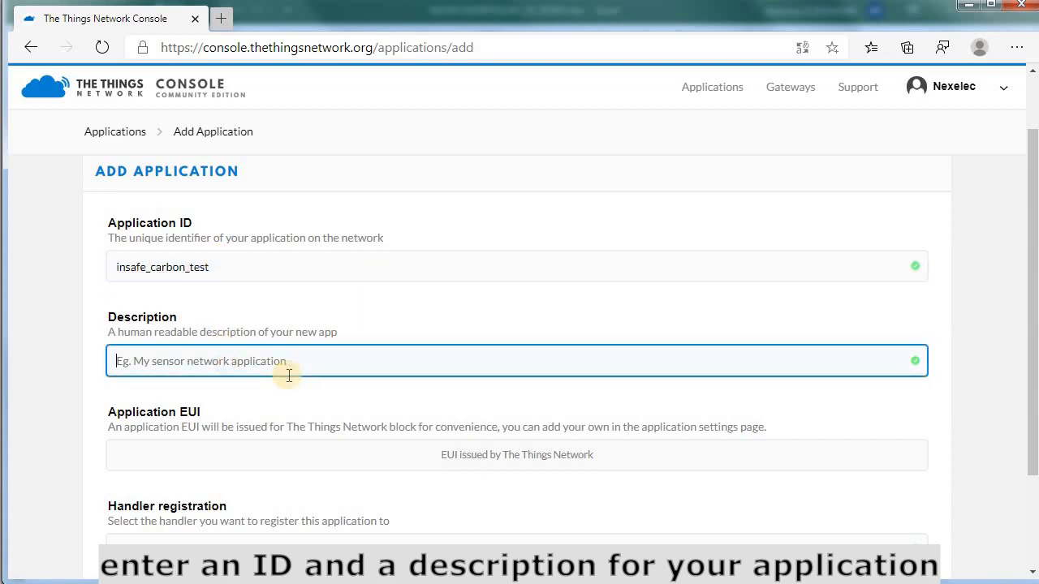
pyautogui.write('Insafe+Carbon')
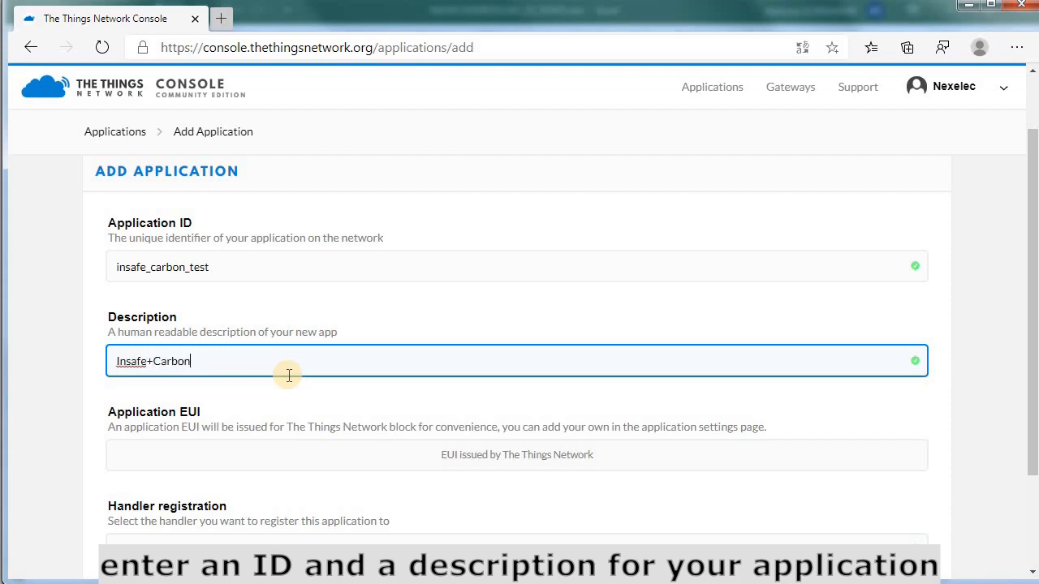
pyautogui.scroll(-1, 496, 378)
pyautogui.click(496, 378)
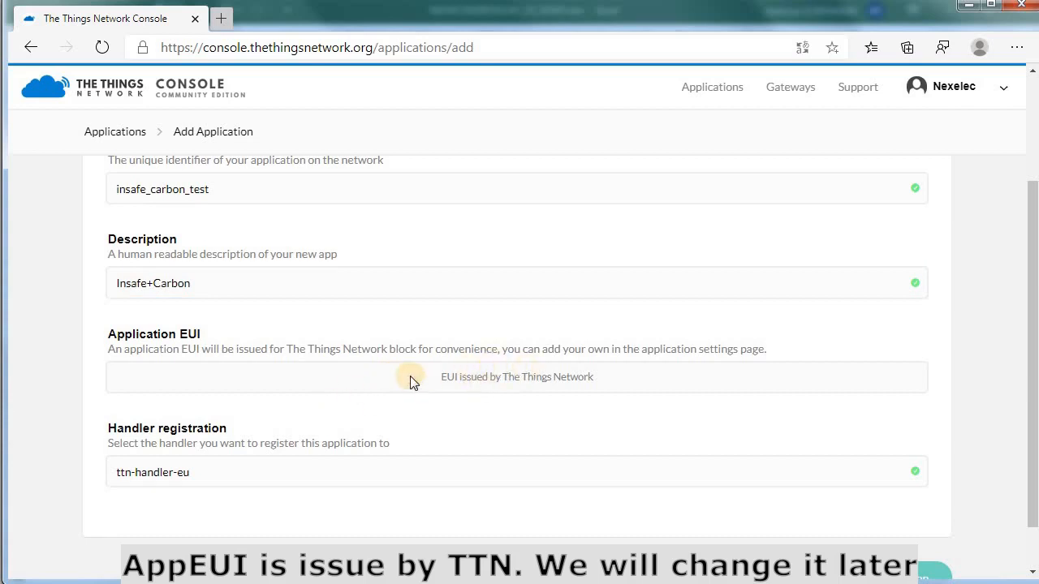
pyautogui.scroll(-1, 410, 381)
pyautogui.click(872, 526)
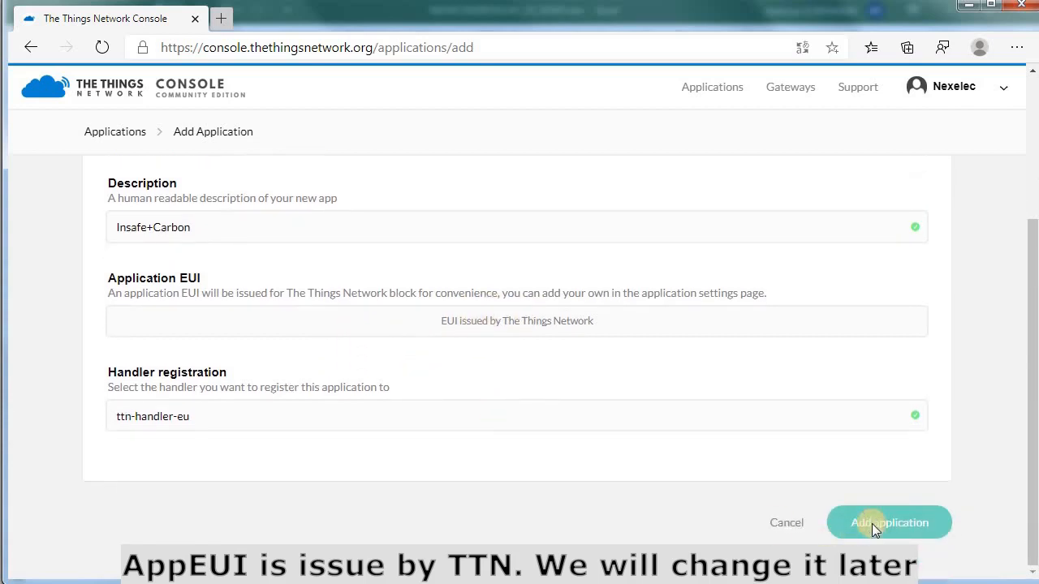
pyautogui.scroll(1, 486, 350)
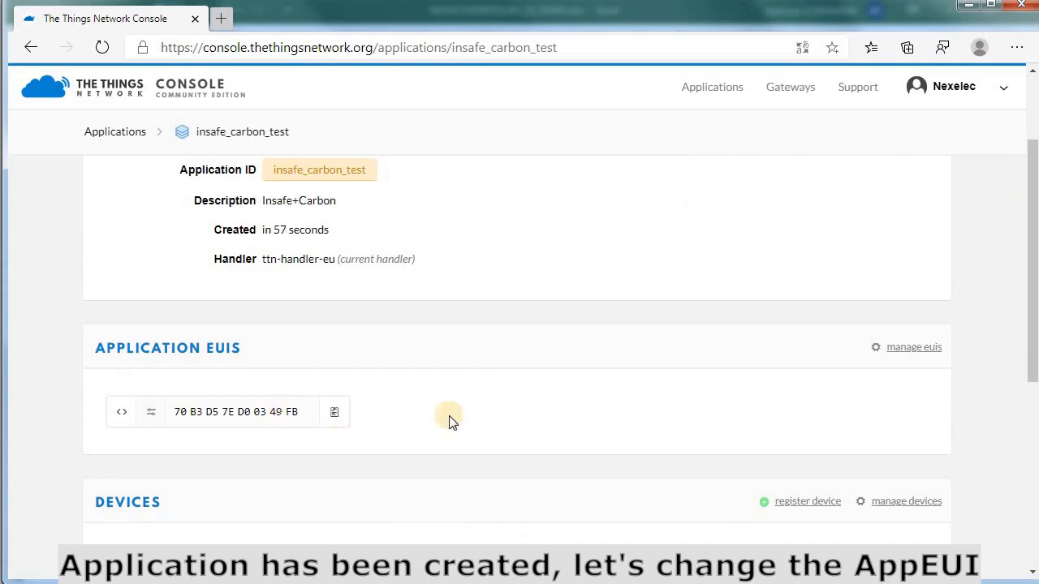
# Remove the application's automatically issued EUI.
pyautogui.scroll(1, 452, 419)
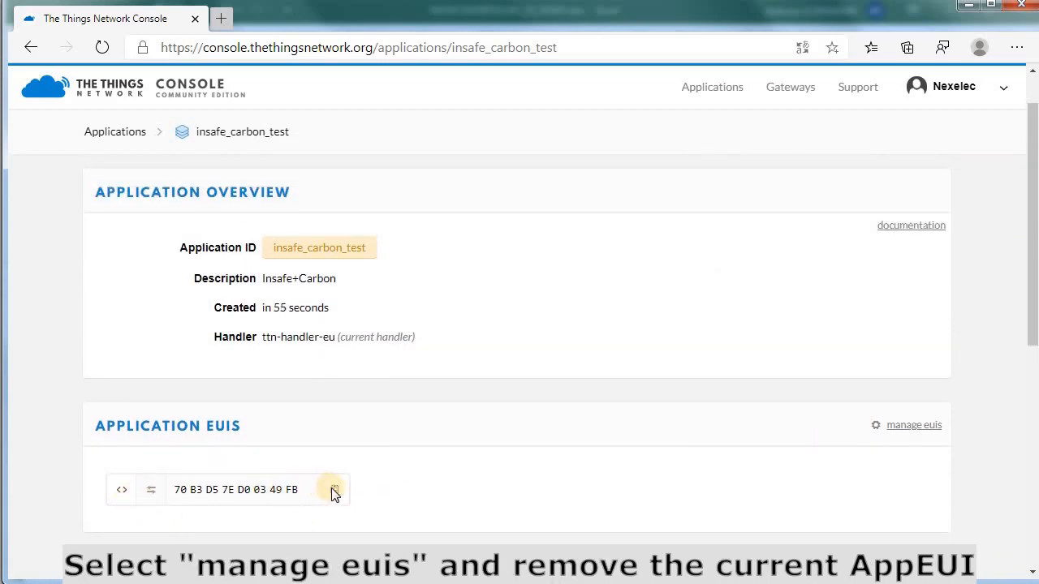
pyautogui.click(906, 431)
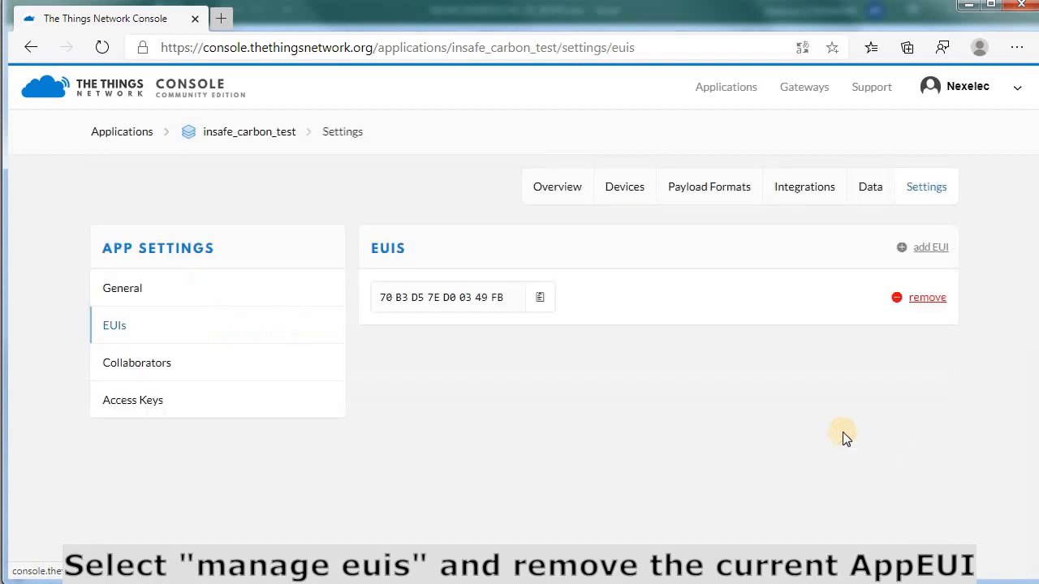
pyautogui.click(921, 302)
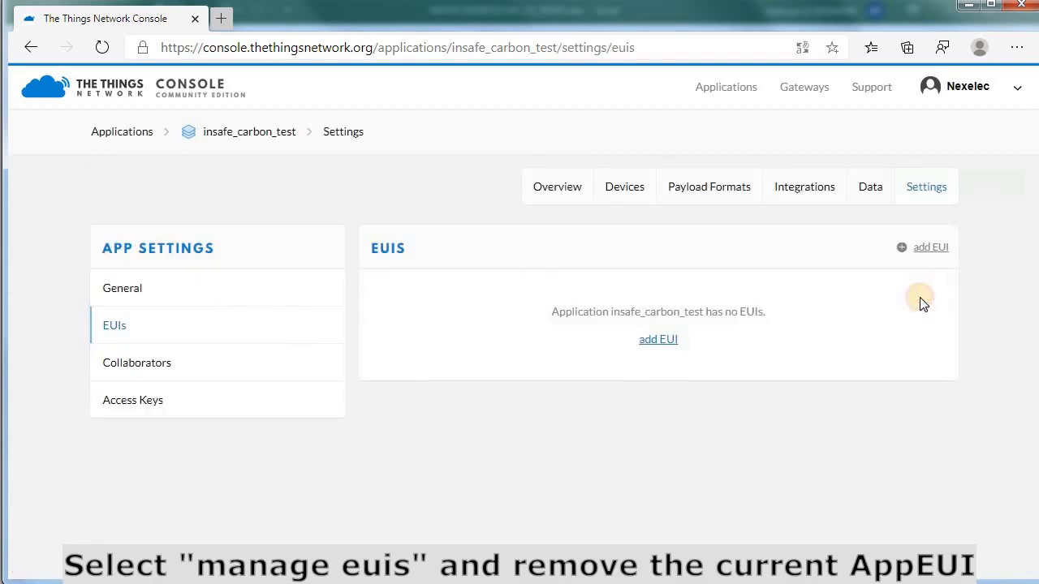
# Add application EUI 70 B3 D5 40 F5 A8 B6 80 copied from the spreadsheet, then view the Devices list.
pyautogui.click(925, 249)
pyautogui.click(398, 339)
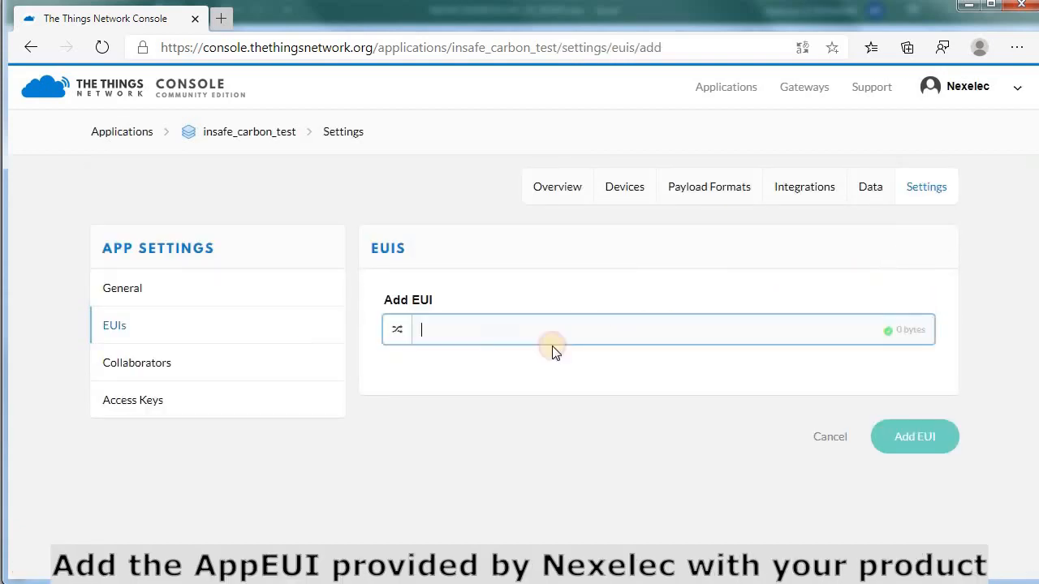
pyautogui.hotkey('alt', 'Tab')
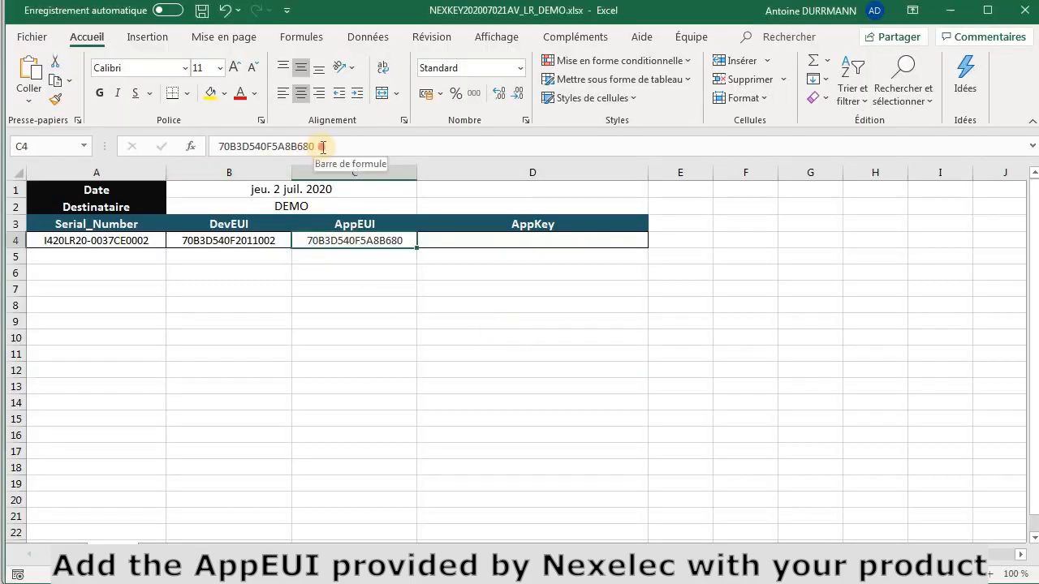
pyautogui.moveTo(322, 147); pyautogui.dragTo(213, 148)
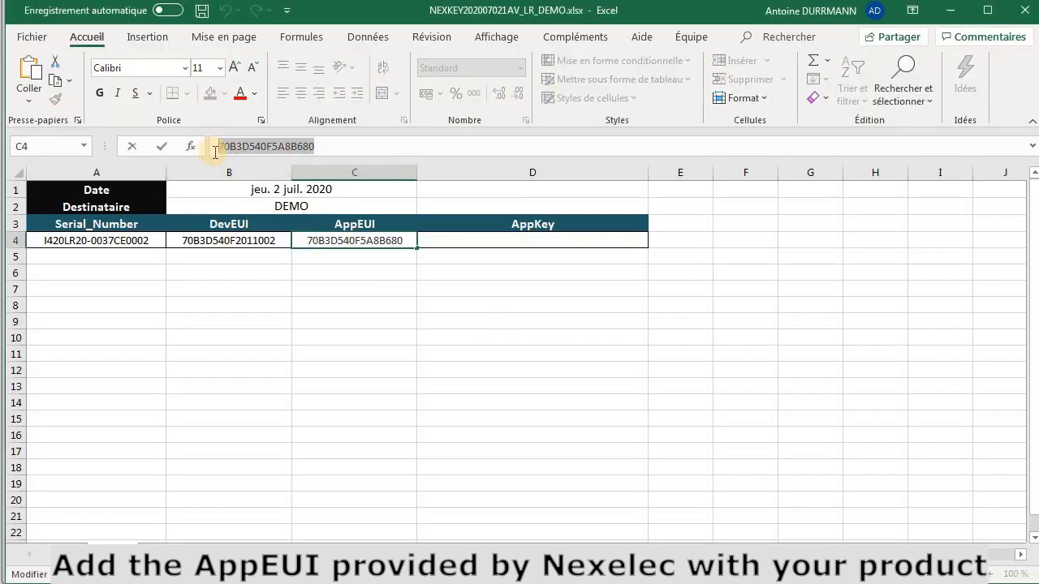
pyautogui.hotkey('alt', 'Tab')
pyautogui.write('70 B3 D5 40 F5 A8 B6 80')
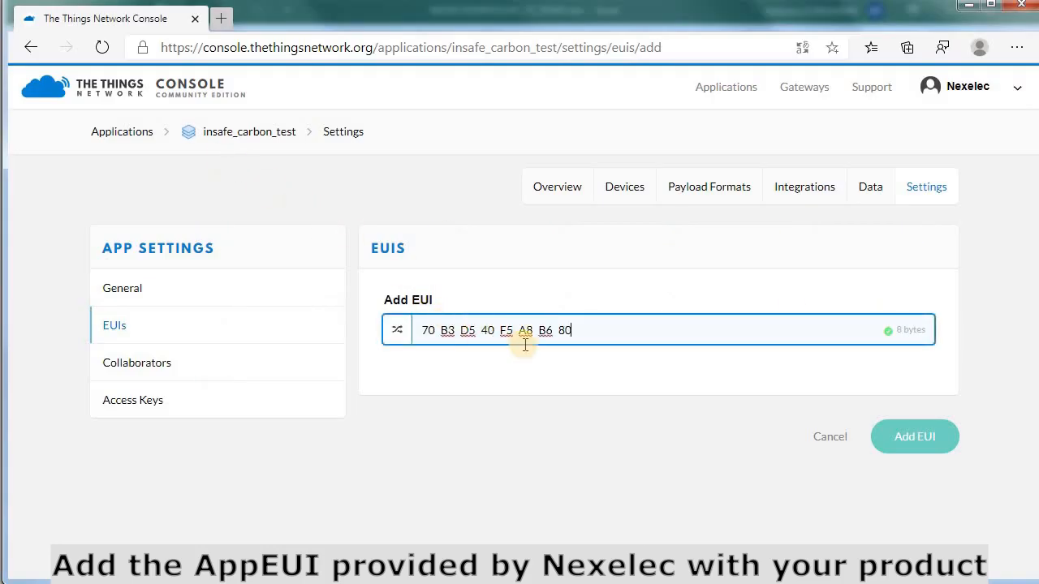
pyautogui.click(903, 443)
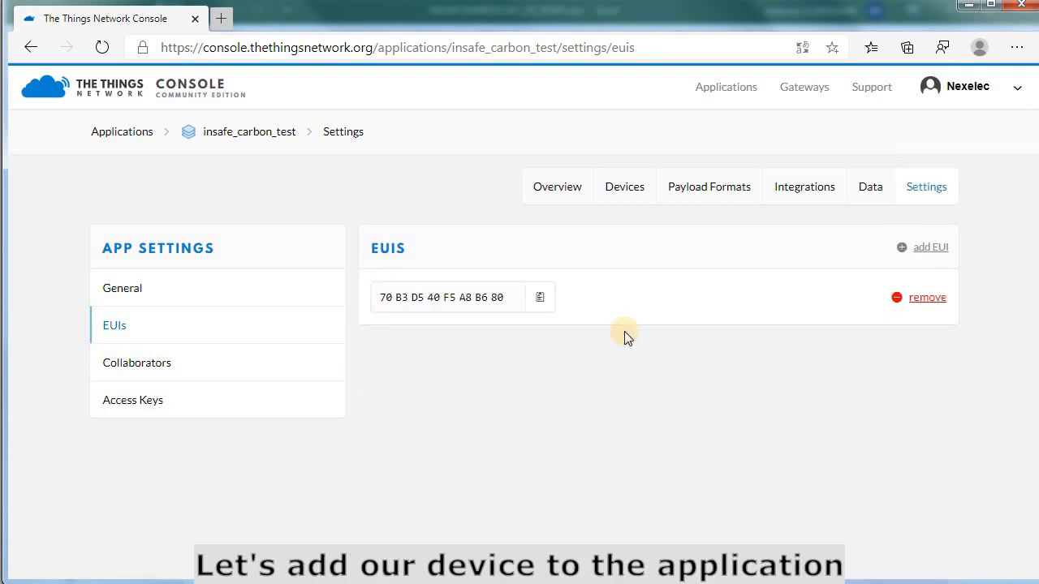
pyautogui.click(622, 193)
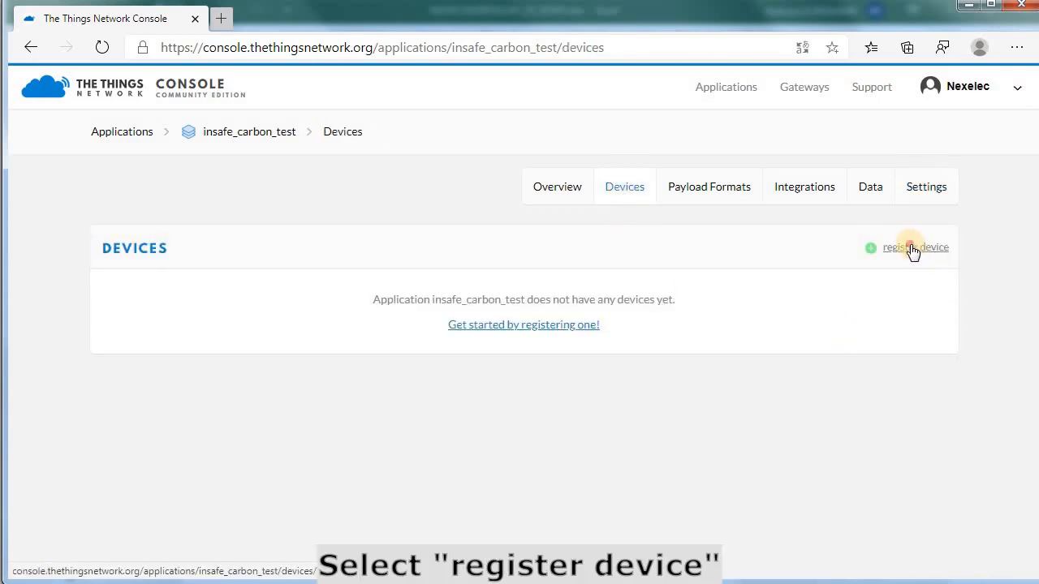
# Start a device registration with Device ID i420lr20-0037ce0002, the lowercased serial number from cell A4.
pyautogui.click(912, 251)
pyautogui.click(222, 346)
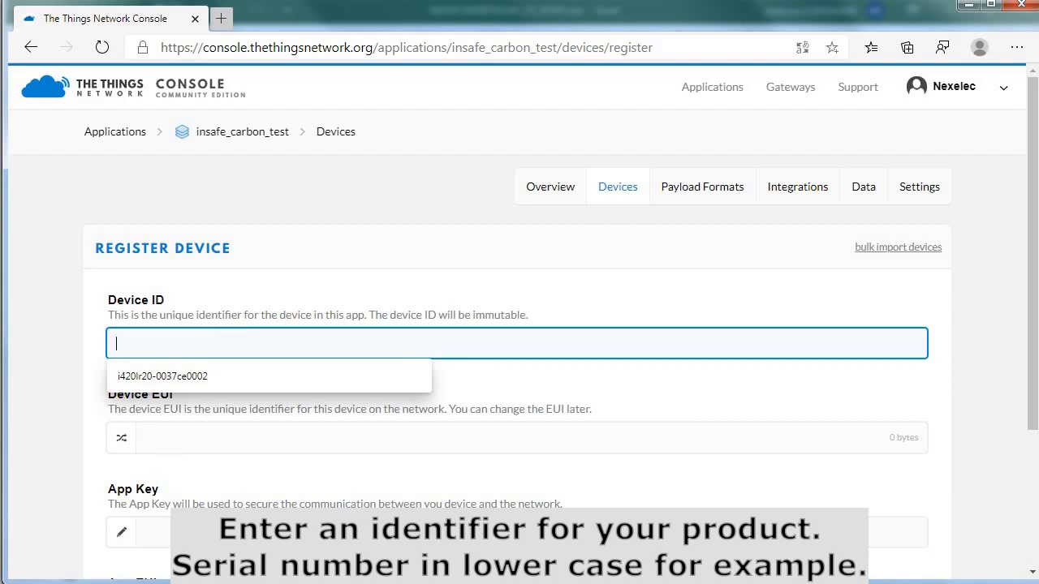
pyautogui.hotkey('alt', 'Tab')
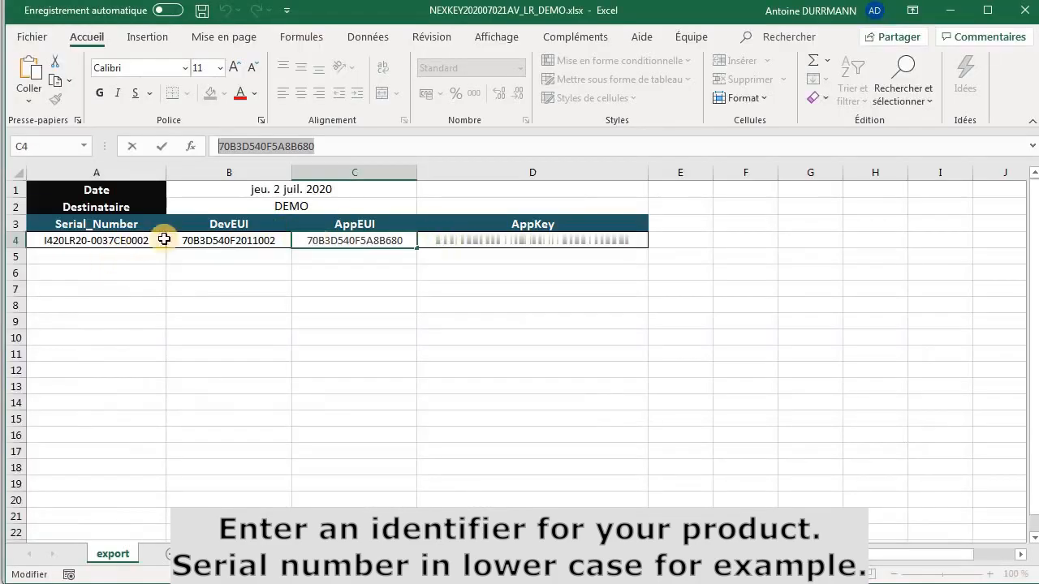
pyautogui.click(133, 244)
pyautogui.moveTo(332, 144); pyautogui.dragTo(136, 146)
pyautogui.hotkey('ctrl', 'c')
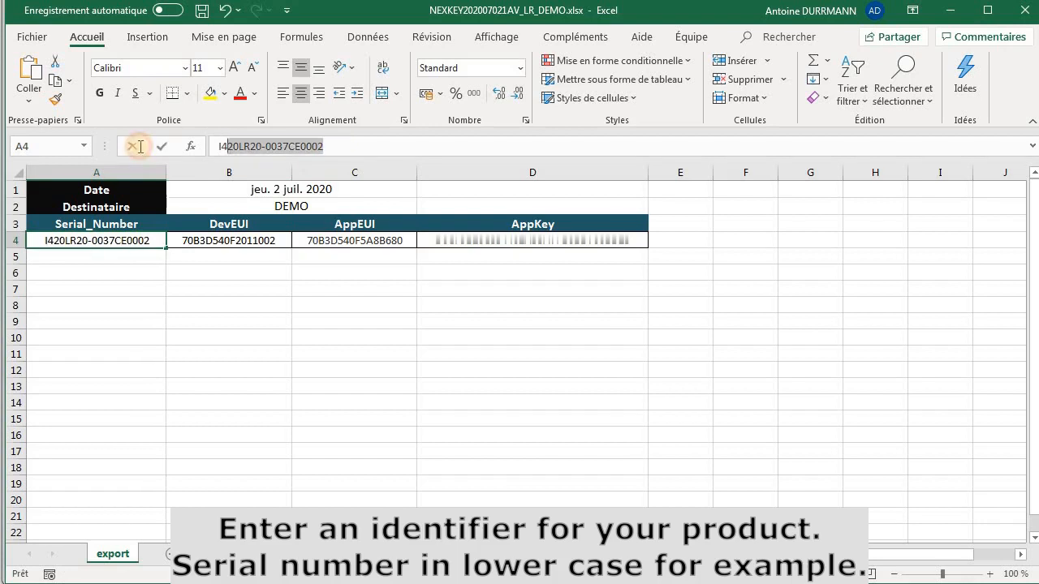
pyautogui.hotkey('alt', 'Tab')
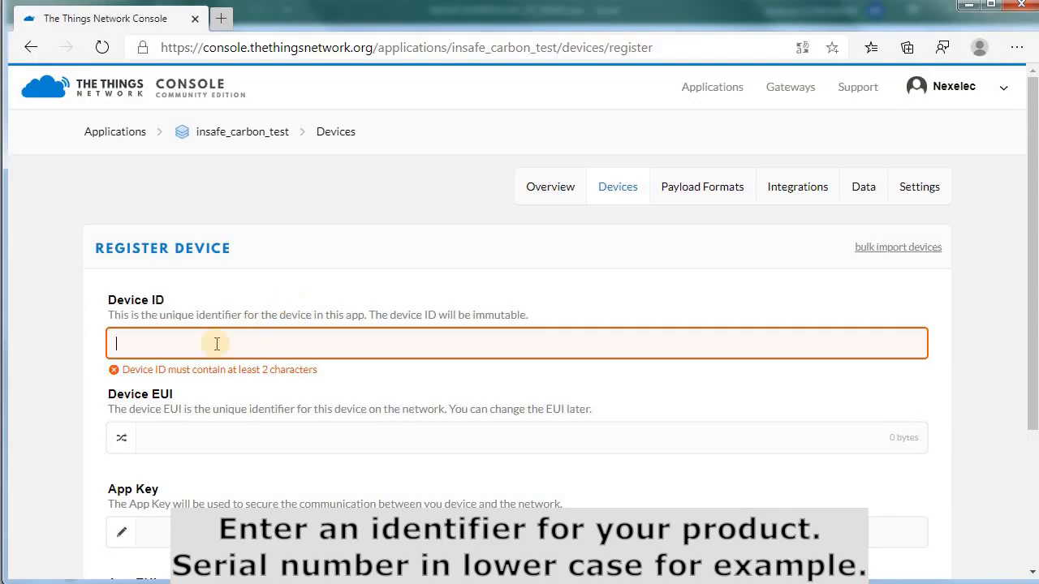
pyautogui.hotkey('ctrl', 'v')
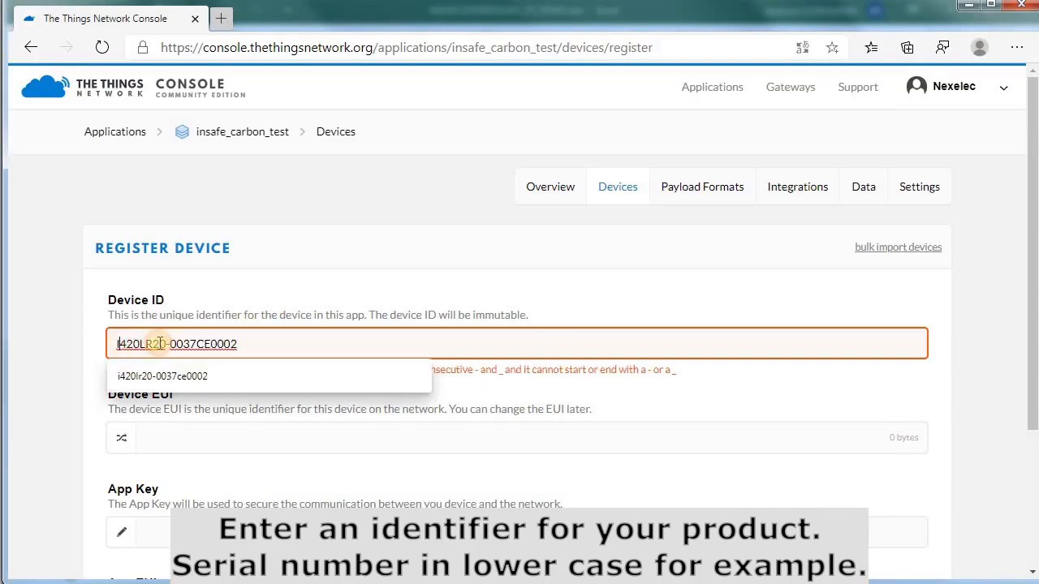
pyautogui.press('Delete')
pyautogui.write('i')
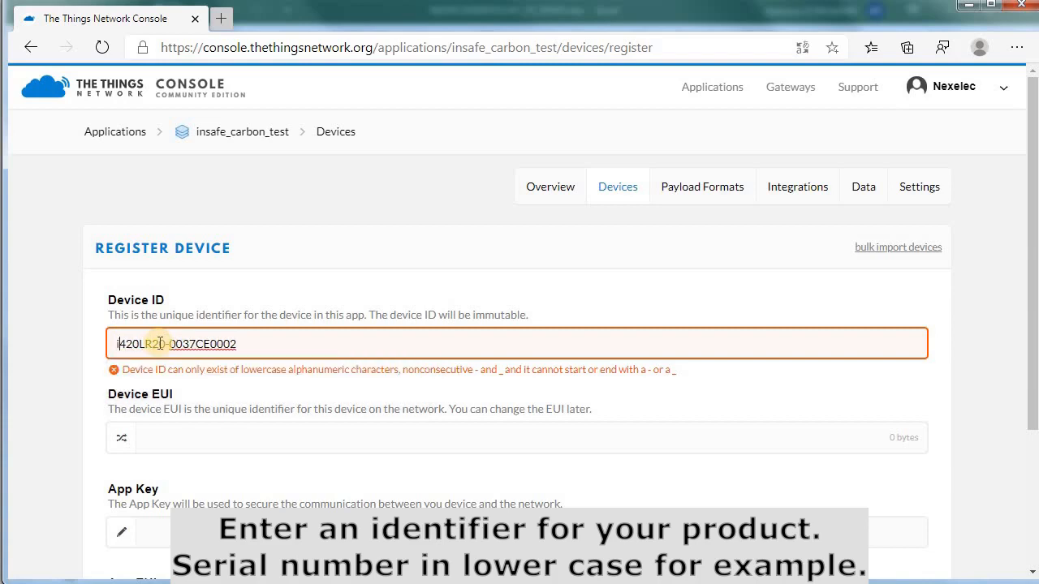
pyautogui.press('BackSpace')
pyautogui.write('l')
pyautogui.press('Delete')
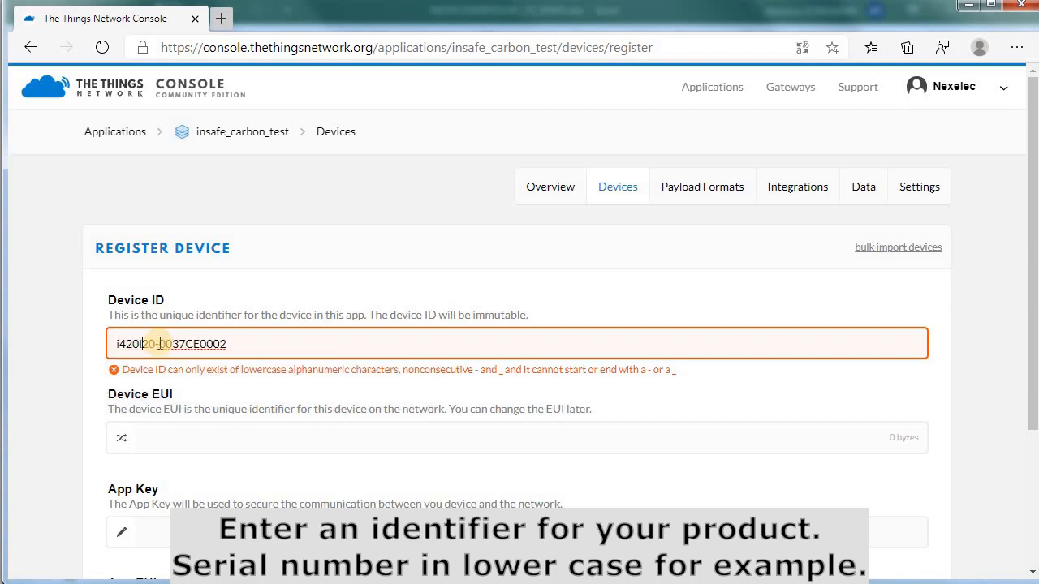
pyautogui.write('r')
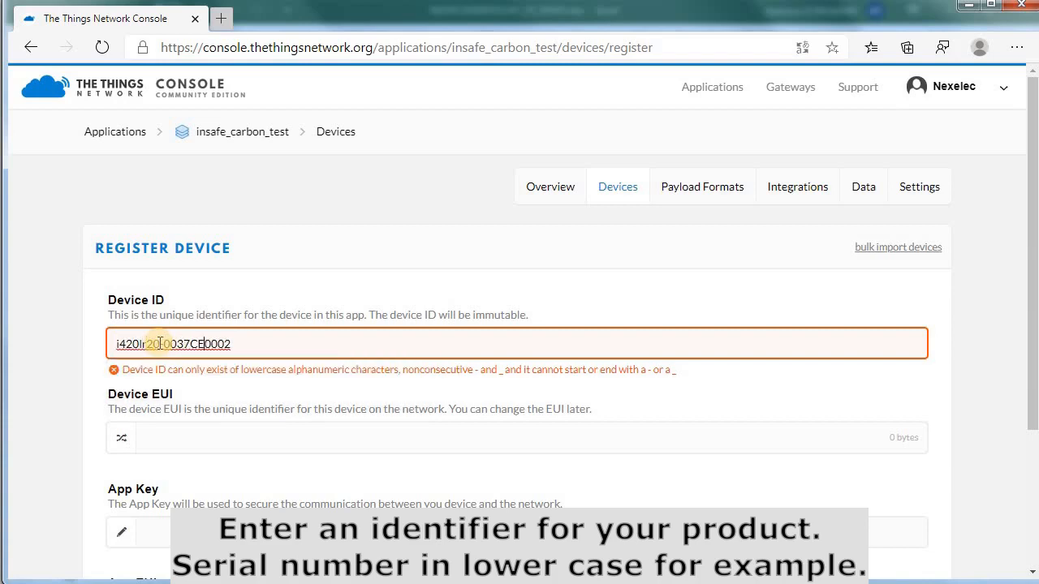
pyautogui.press('BackSpace')
pyautogui.press('BackSpace')
pyautogui.write('ce')
# Set Device EUI 70 B3 D5 40 F2 01 10 02, copied from spreadsheet cell B4.
pyautogui.click(268, 433)
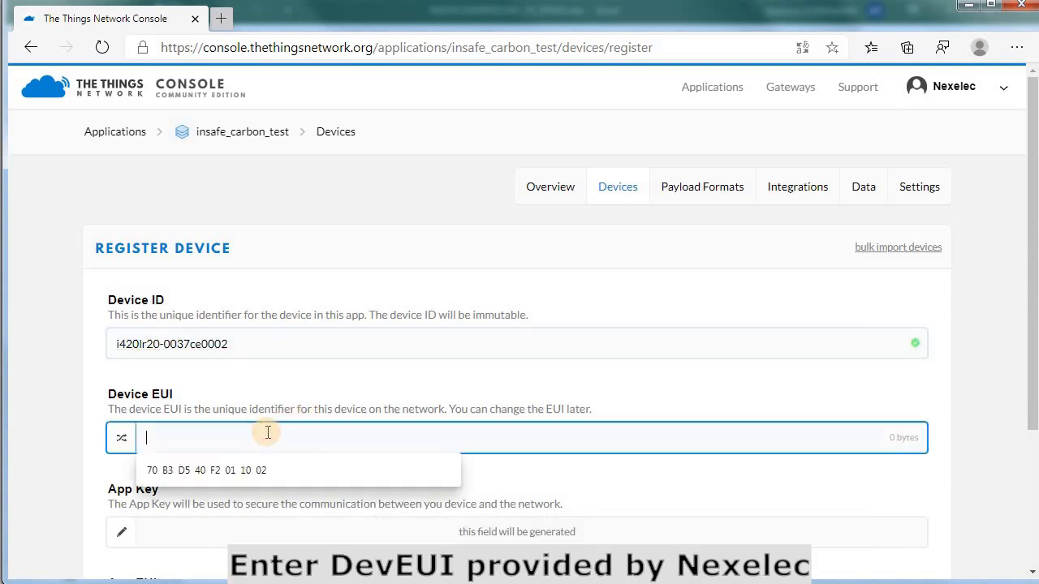
pyautogui.hotkey('alt', 'Tab')
pyautogui.click(214, 236)
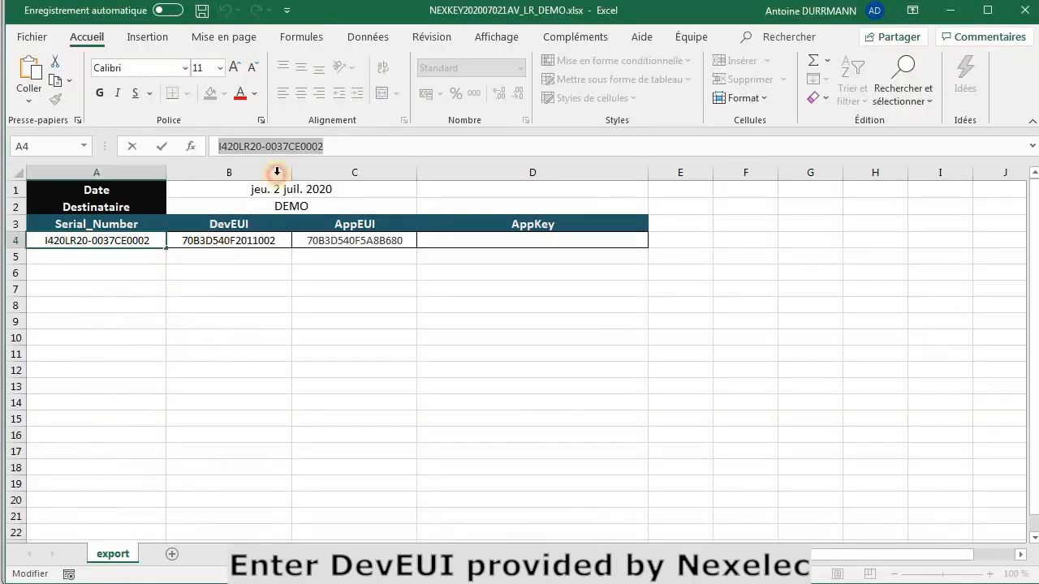
pyautogui.moveTo(329, 143); pyautogui.dragTo(212, 147)
pyautogui.hotkey('ctrl', 'c')
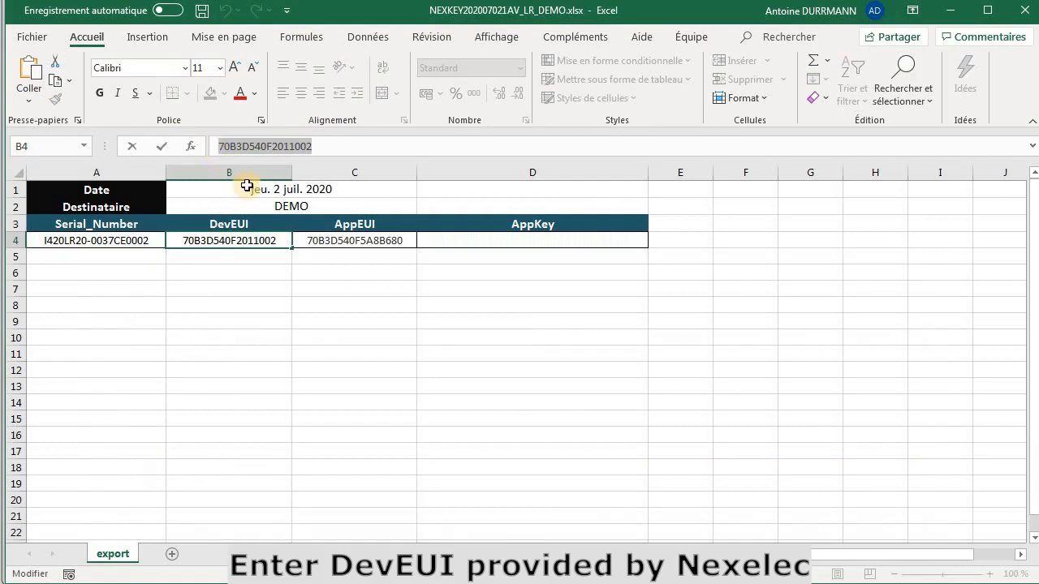
pyautogui.hotkey('alt', 'Tab')
pyautogui.hotkey('ctrl', 'v')
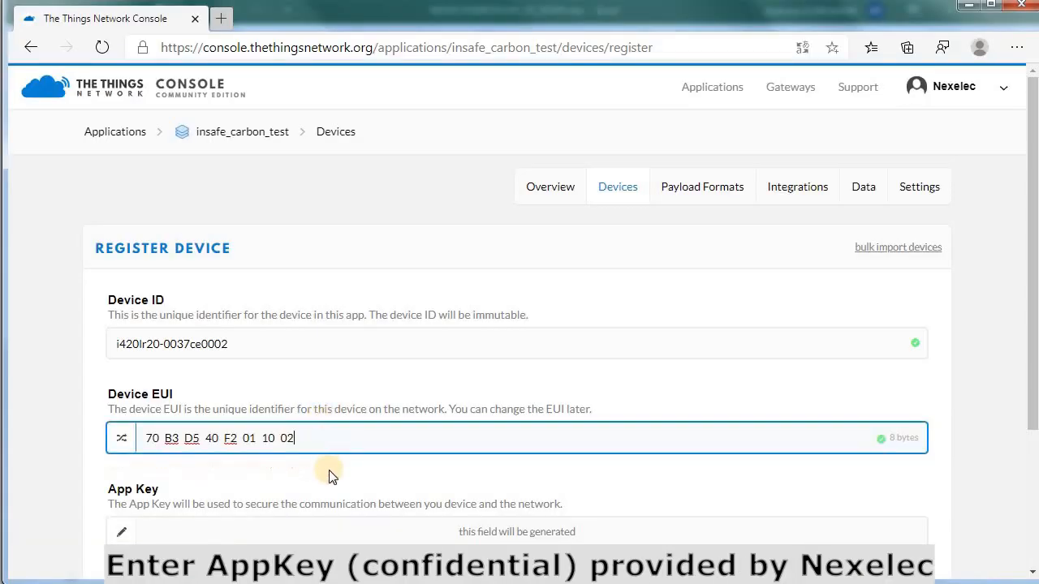
pyautogui.click(325, 473)
pyautogui.scroll(-1, 137, 457)
# Enter the 16-byte App Key manually, pasted from spreadsheet cell D4.
pyautogui.click(121, 455)
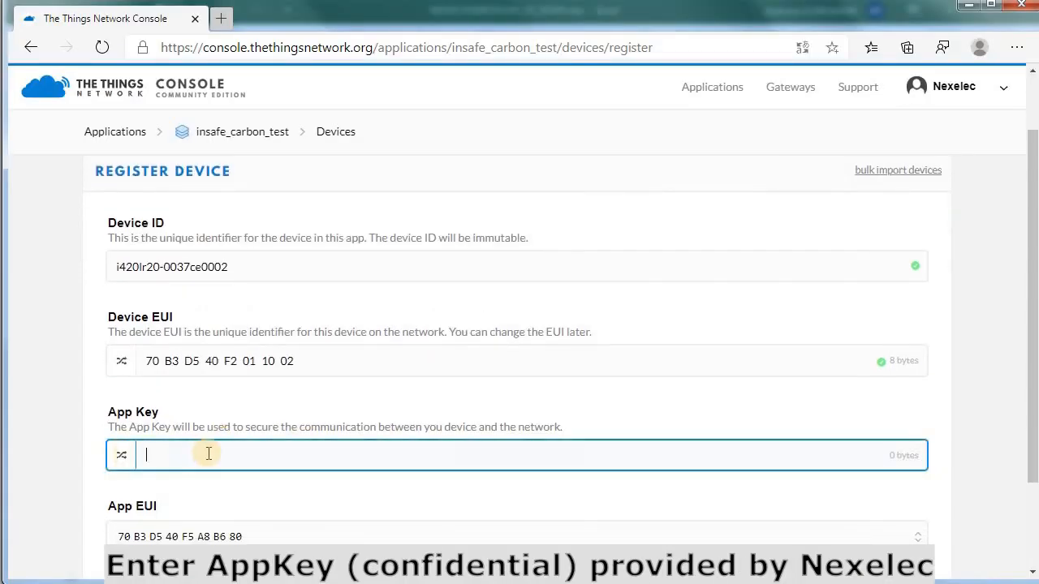
pyautogui.hotkey('alt', 'Tab')
pyautogui.press('Right')
pyautogui.press('Right')
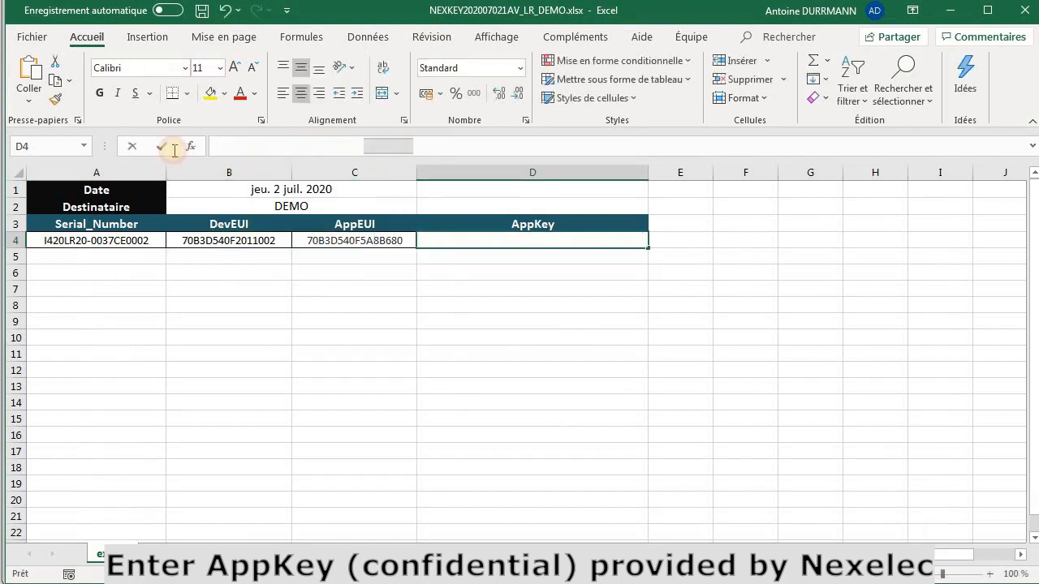
pyautogui.hotkey('alt', 'Tab')
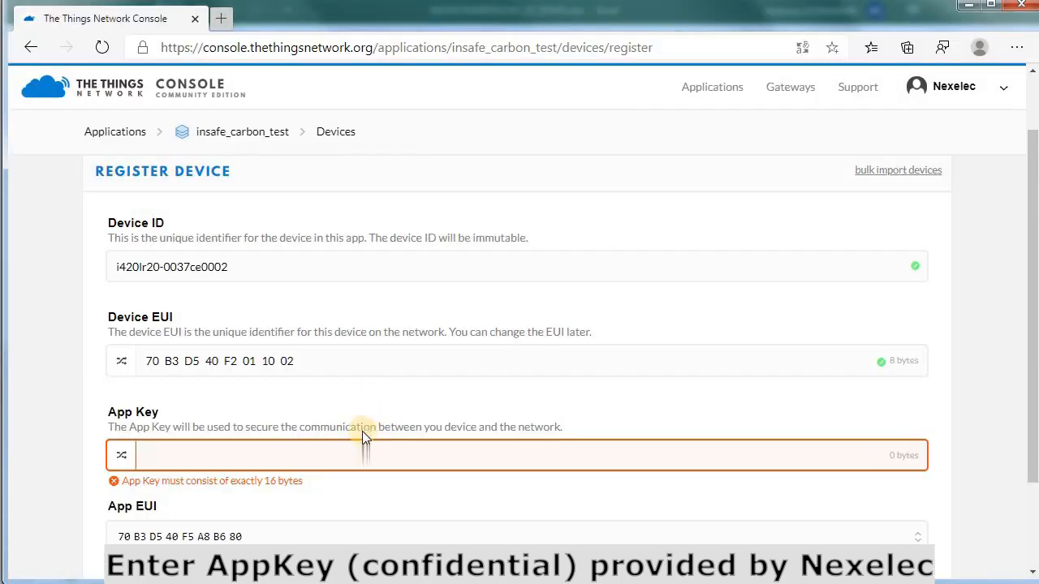
pyautogui.hotkey('ctrl', 'v')
pyautogui.click(361, 502)
pyautogui.scroll(-1, 349, 491)
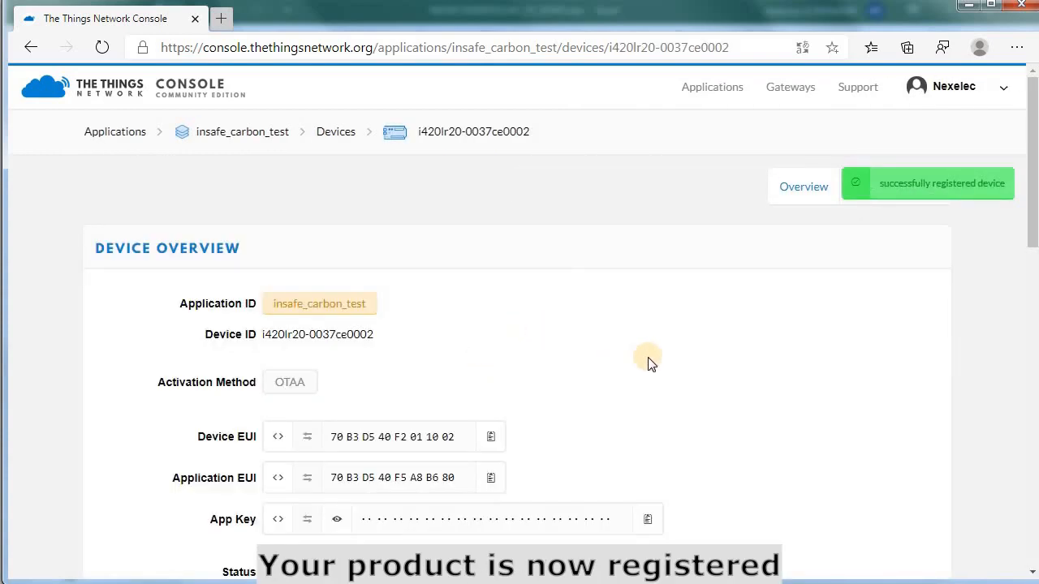
# Review device i420lr20-0037ce0002's overview: OTAA activation, never seen, zero frames up and down.
pyautogui.scroll(-2, 643, 362)
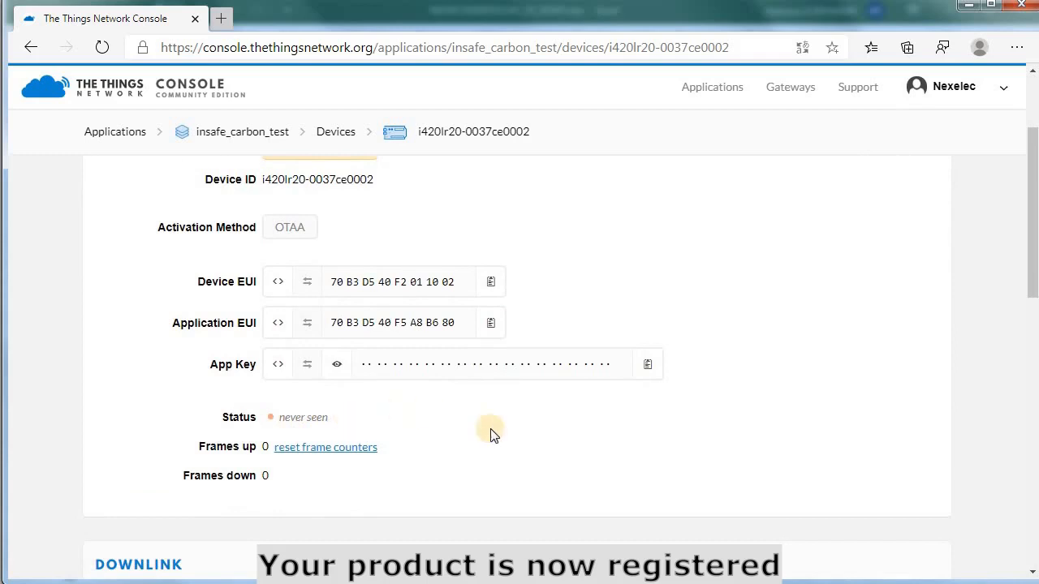
pyautogui.scroll(2, 589, 322)
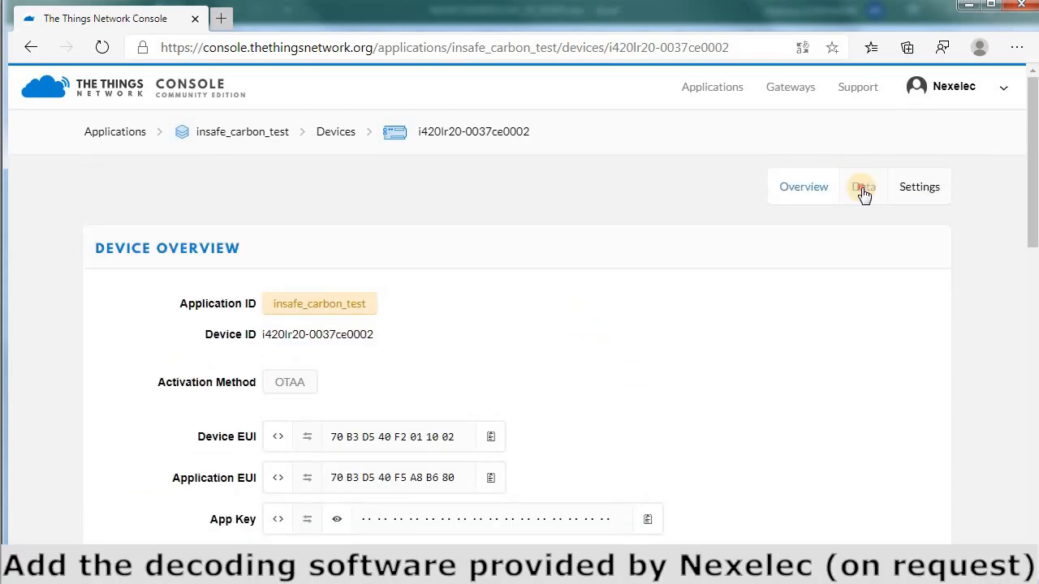
pyautogui.click(863, 188)
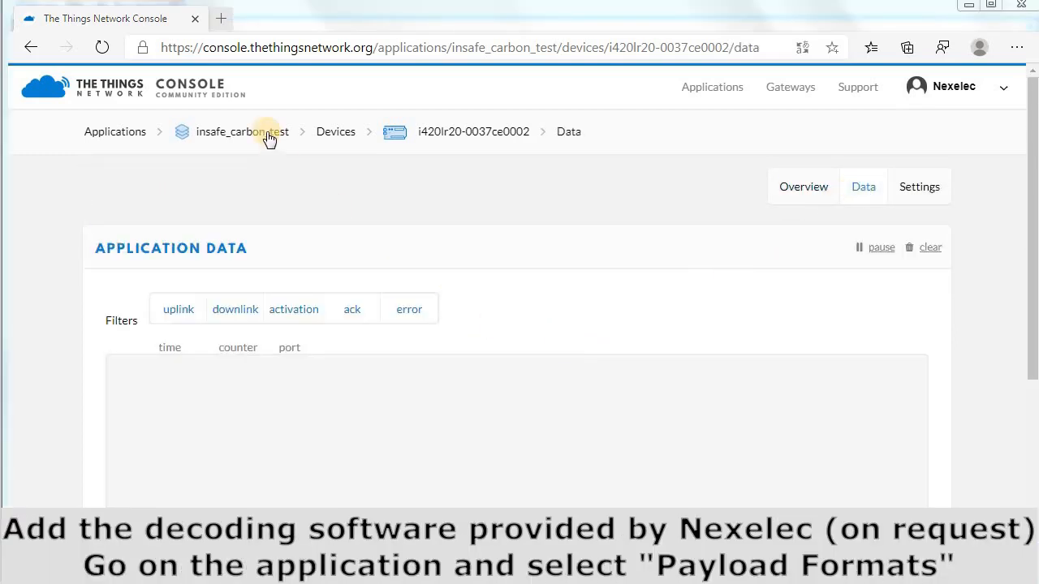
# Go to the insafe_carbon_test application's Payload Formats decoder editor.
pyautogui.click(269, 138)
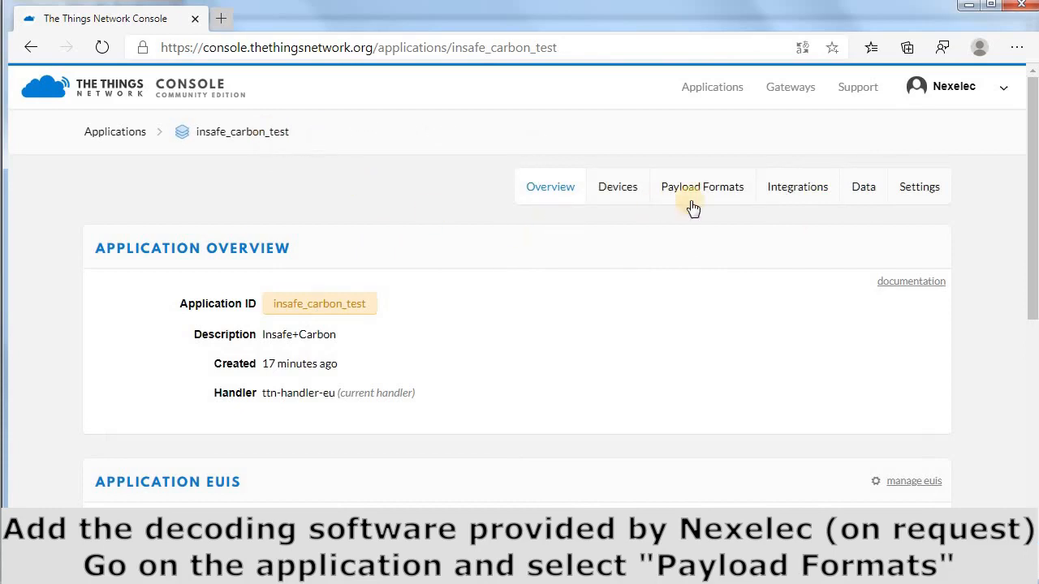
pyautogui.click(712, 195)
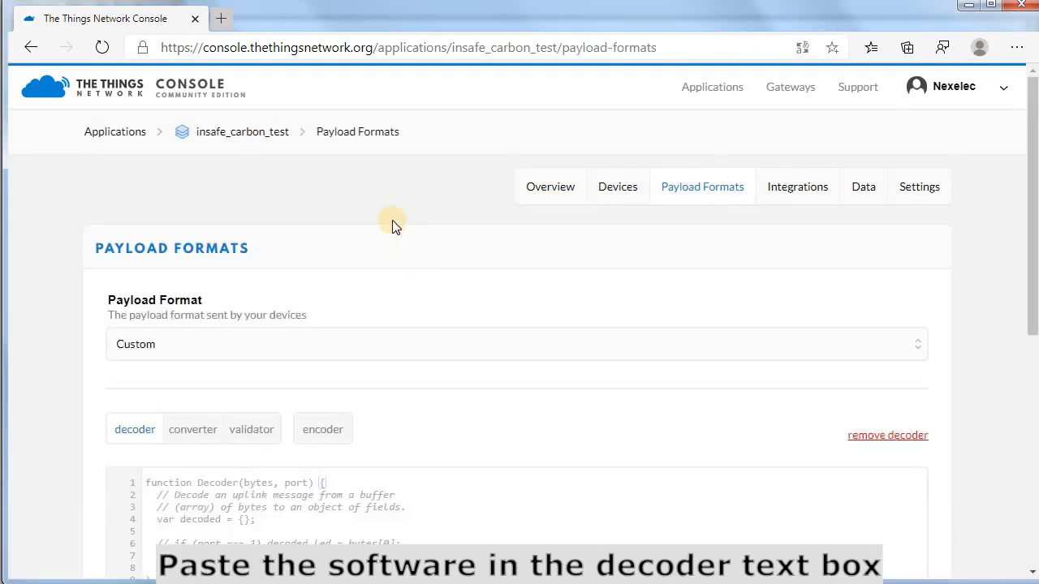
pyautogui.scroll(-2, 327, 271)
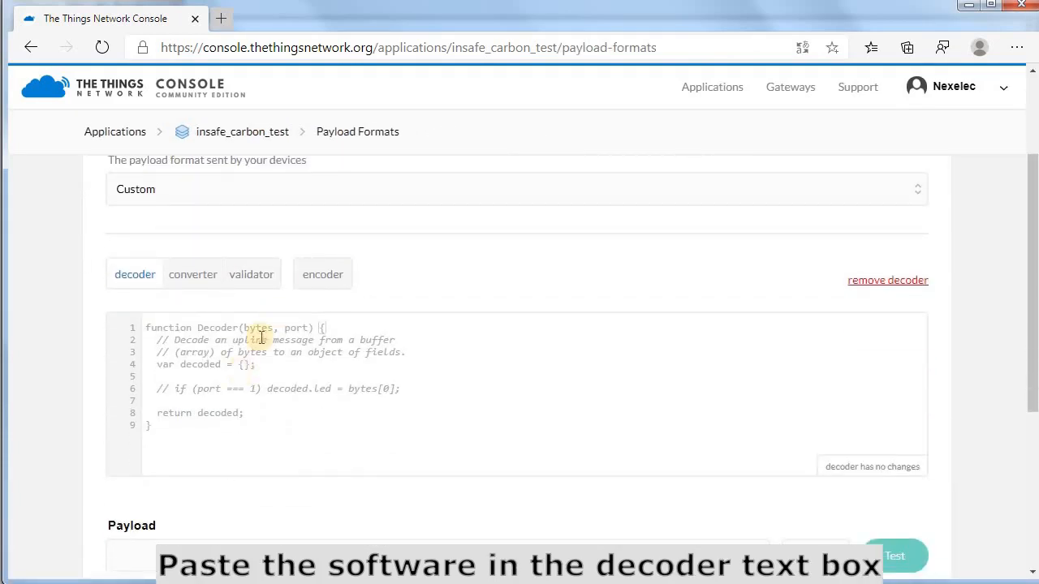
pyautogui.click(259, 337)
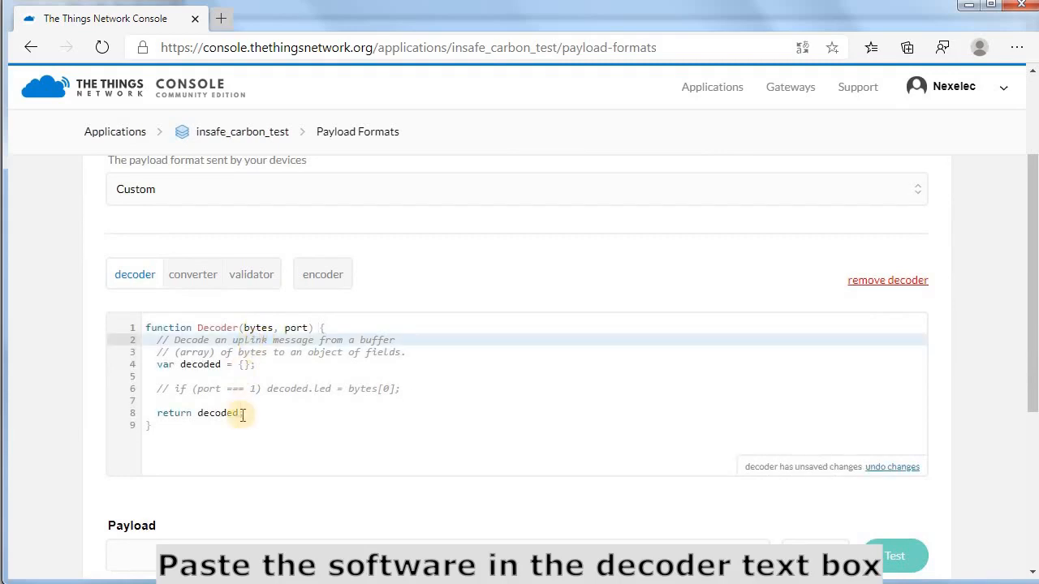
# Replace the default decoder with the Nexelec script copied from Notepad++ and save the payload functions.
pyautogui.hotkey('alt', 'Tab')
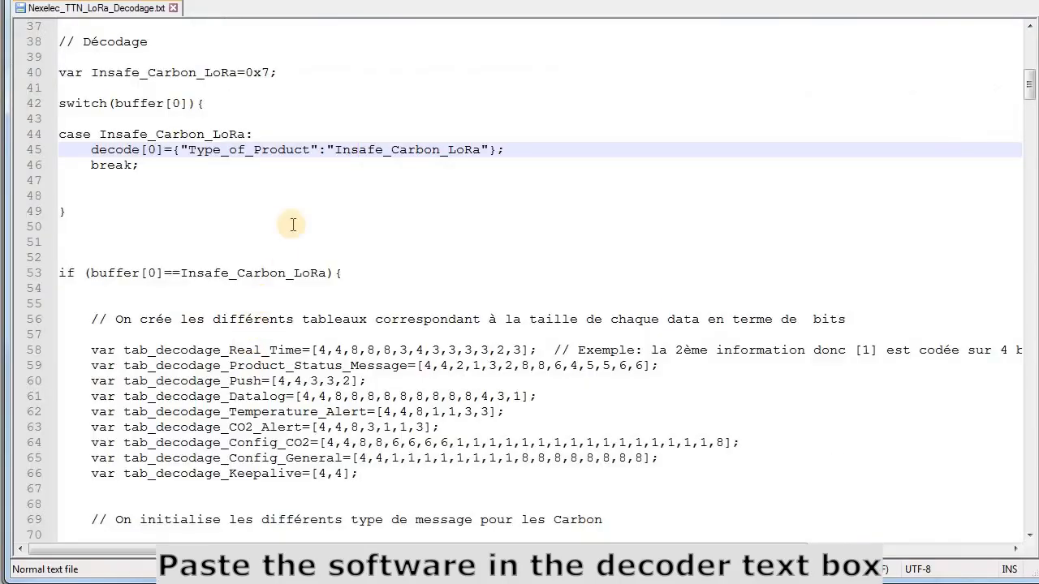
pyautogui.click(292, 225)
pyautogui.hotkey('ctrl', 'a')
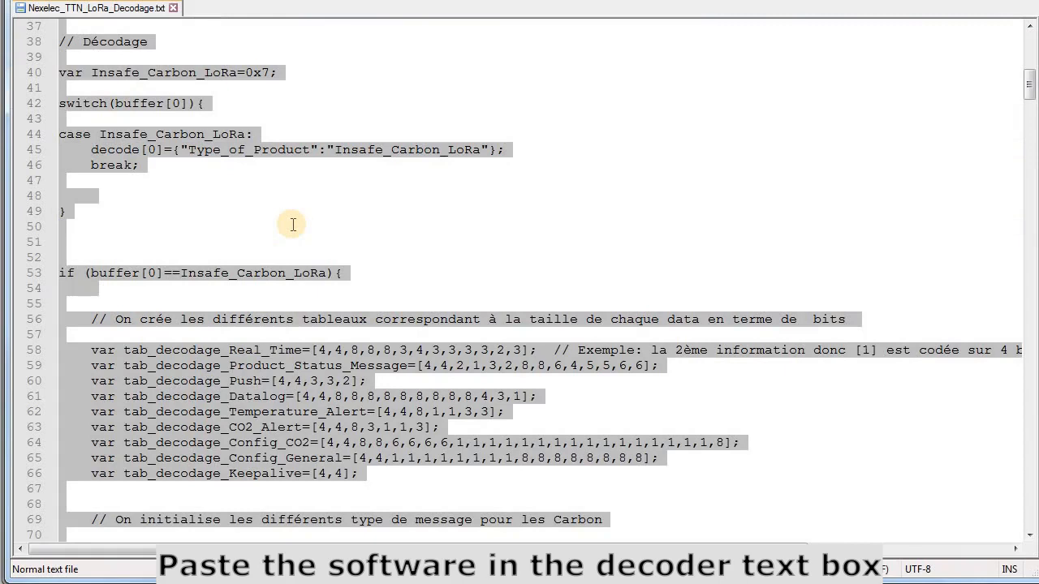
pyautogui.hotkey('alt', 'Tab')
pyautogui.hotkey('ctrl', 'a')
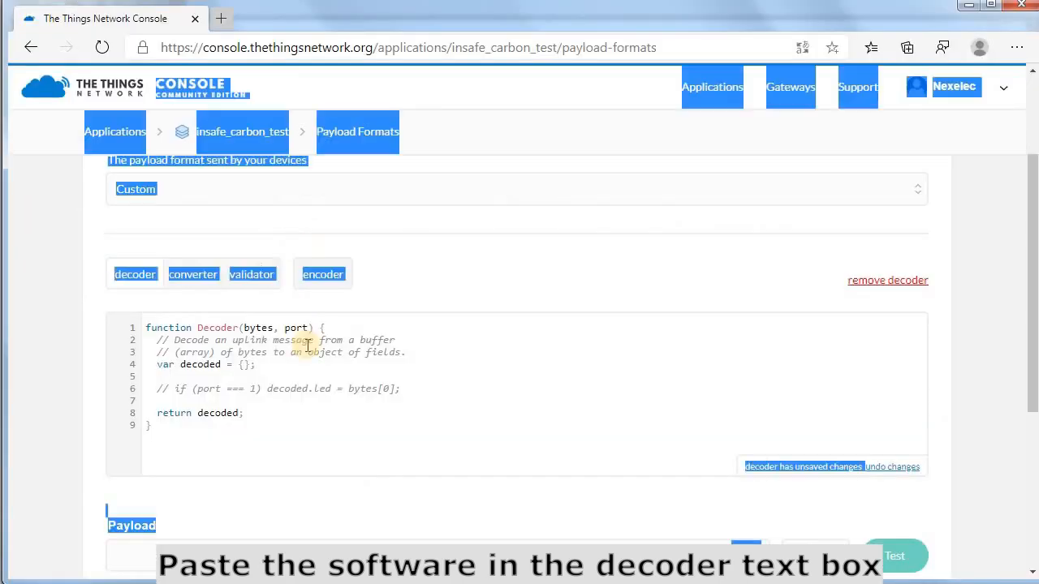
pyautogui.click(317, 403)
pyautogui.click(274, 426)
pyautogui.hotkey('ctrl', 'a')
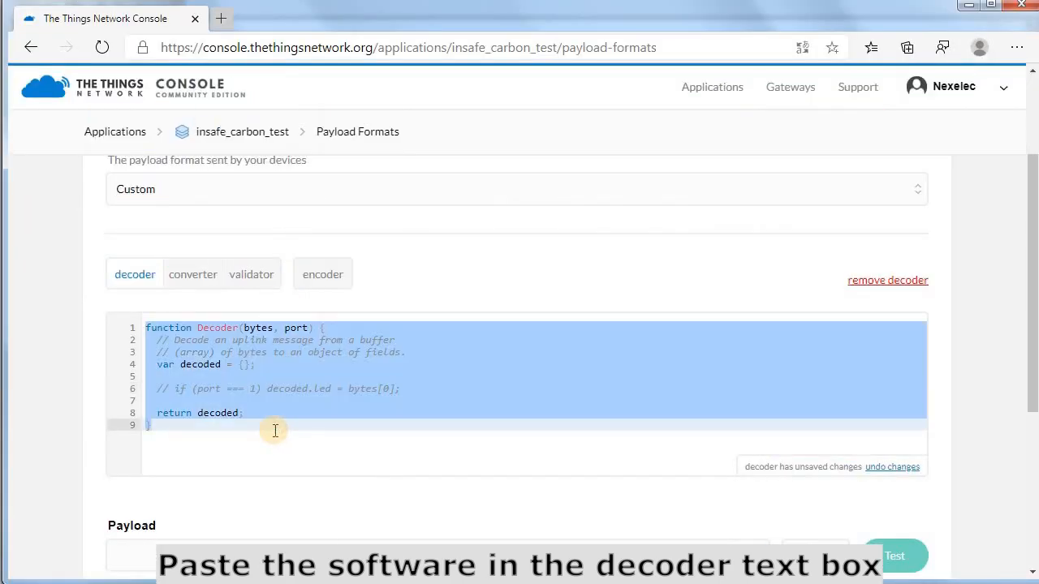
pyautogui.hotkey('ctrl', 'v')
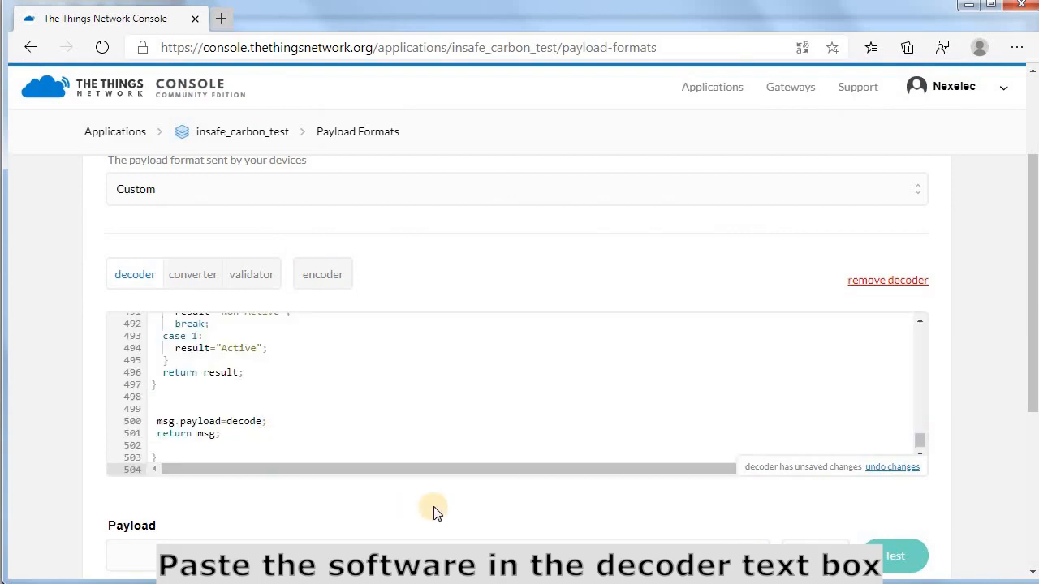
pyautogui.scroll(-3, 434, 507)
pyautogui.scroll(-1, 433, 505)
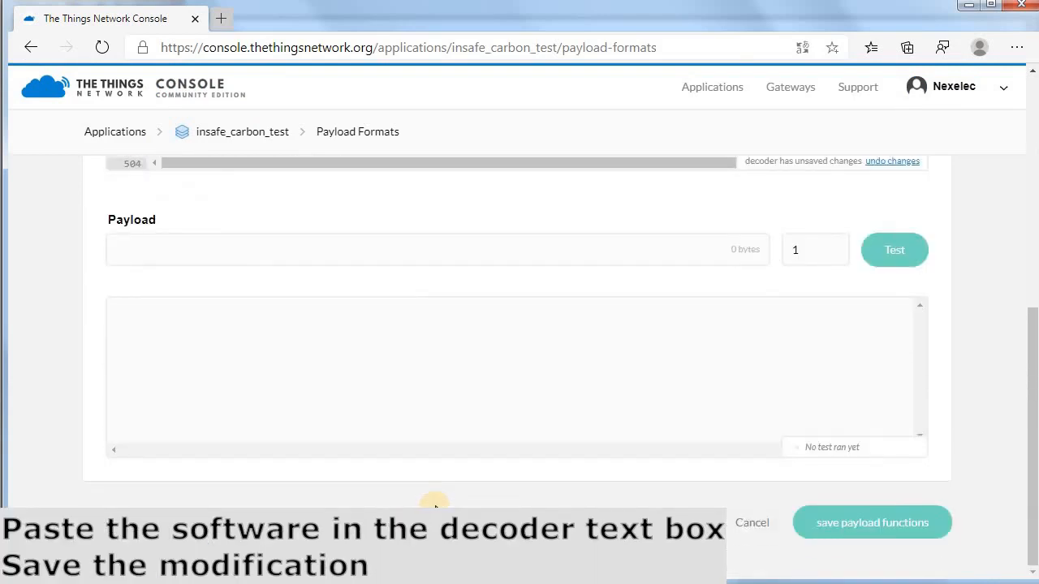
pyautogui.click(868, 527)
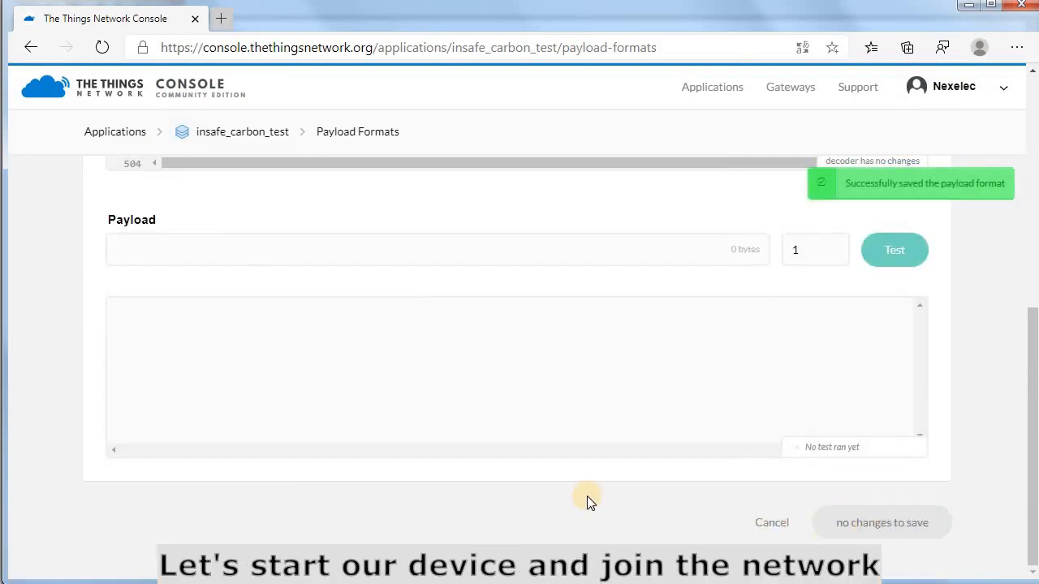
pyautogui.scroll(8, 586, 496)
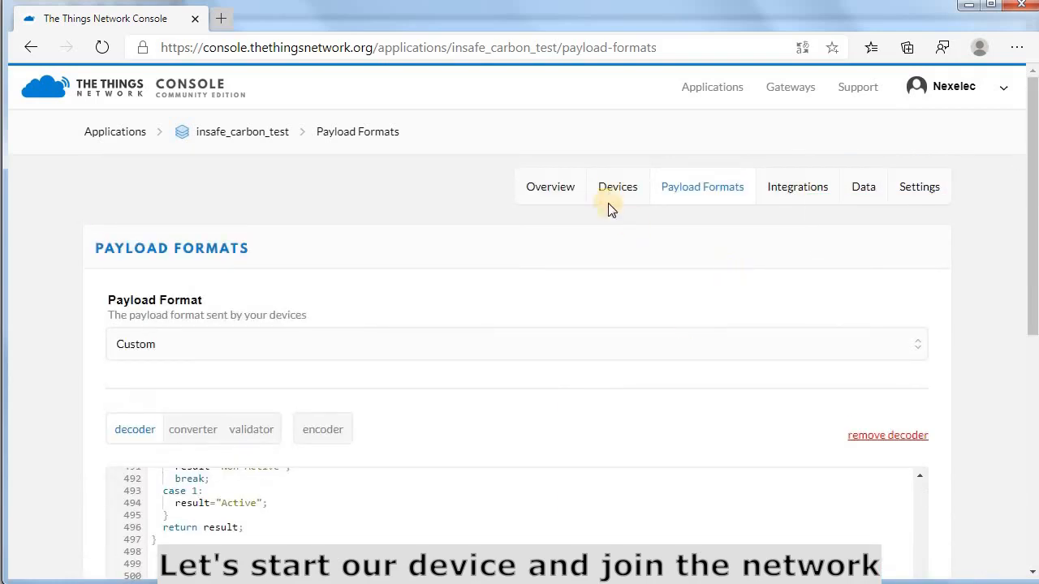
# Watch device i420lr20-0037ce0002's Data page until the 16:51:46 activation with address 26 01 6C 17 appears.
pyautogui.click(617, 189)
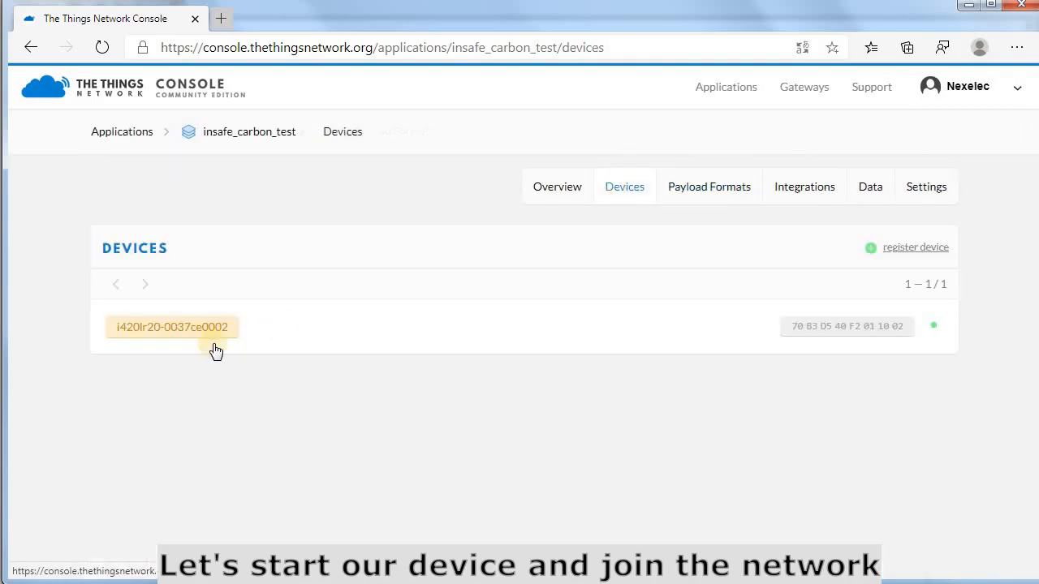
pyautogui.click(297, 341)
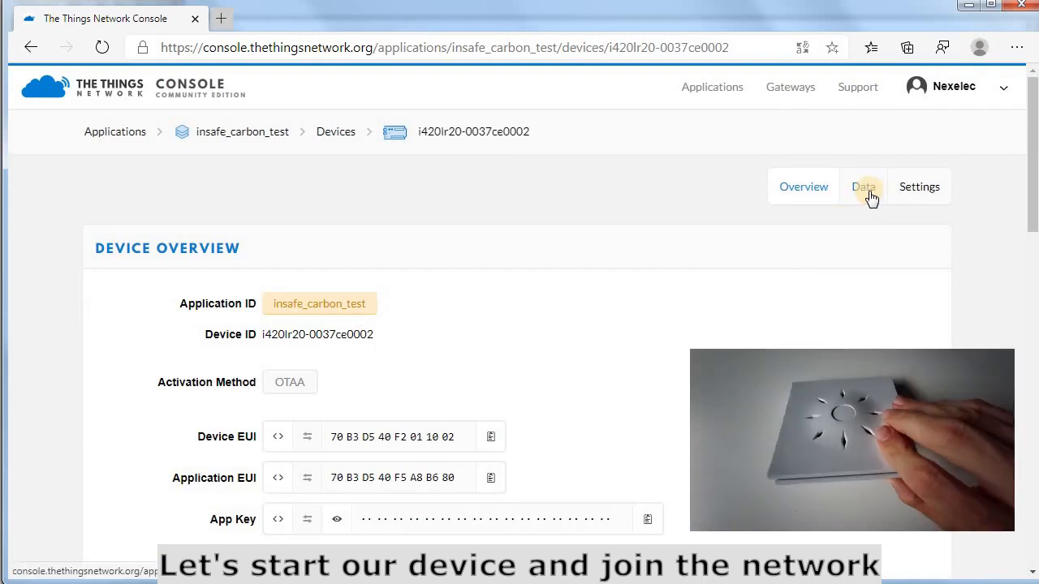
pyautogui.click(870, 194)
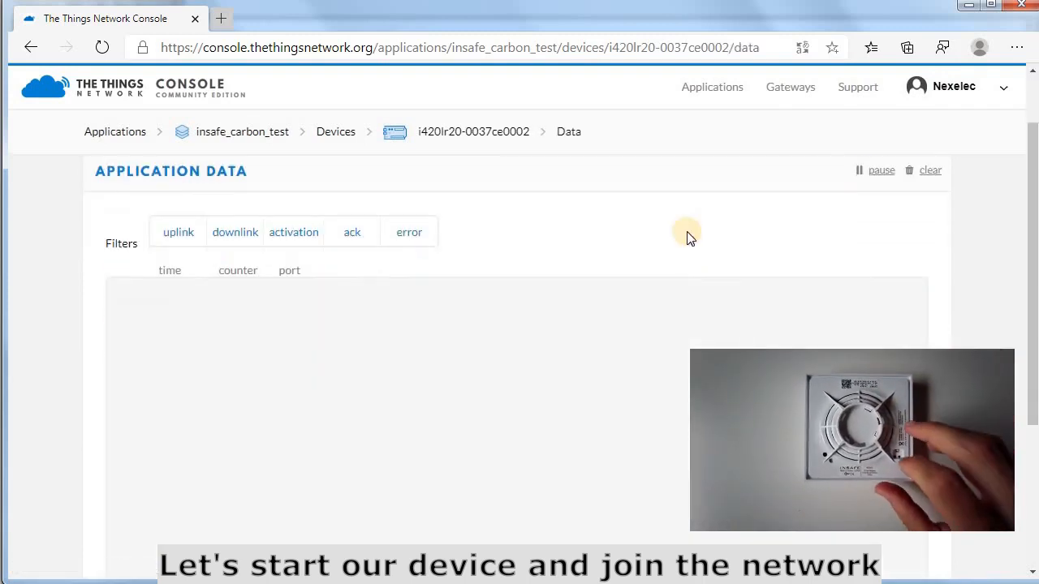
pyautogui.scroll(-2, 681, 229)
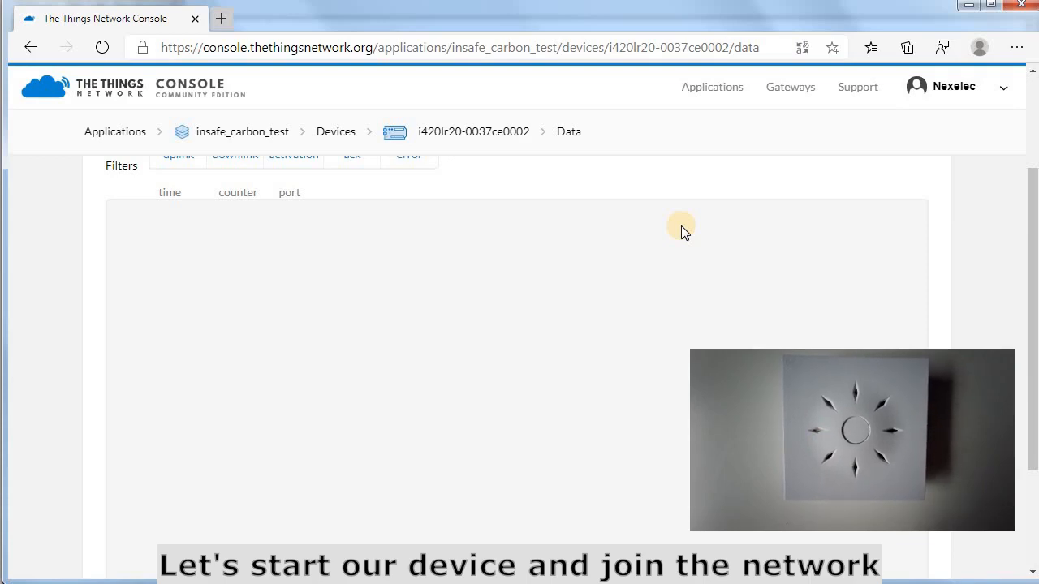
pyautogui.scroll(2, 682, 228)
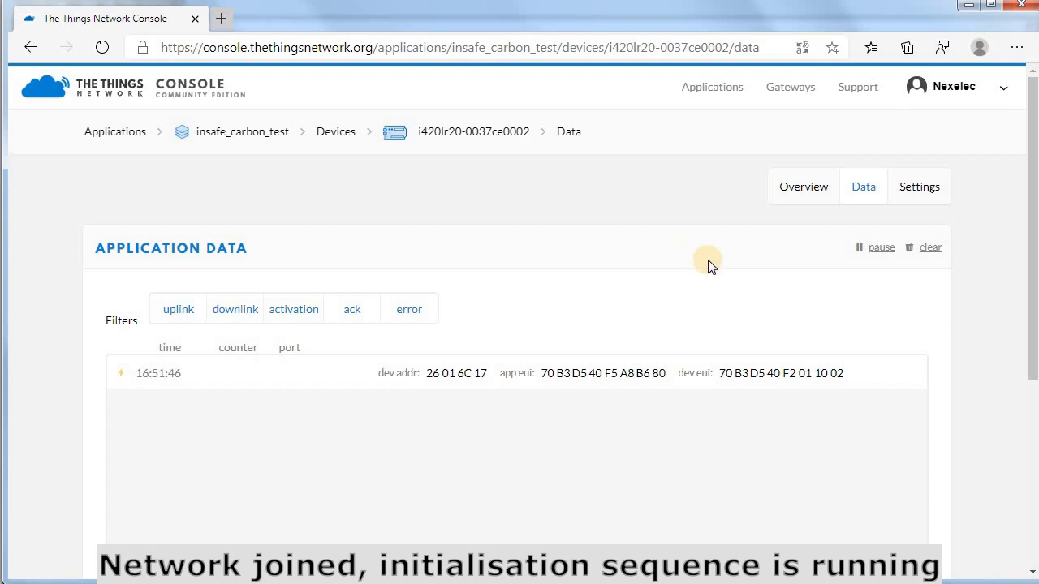
pyautogui.scroll(-1, 708, 266)
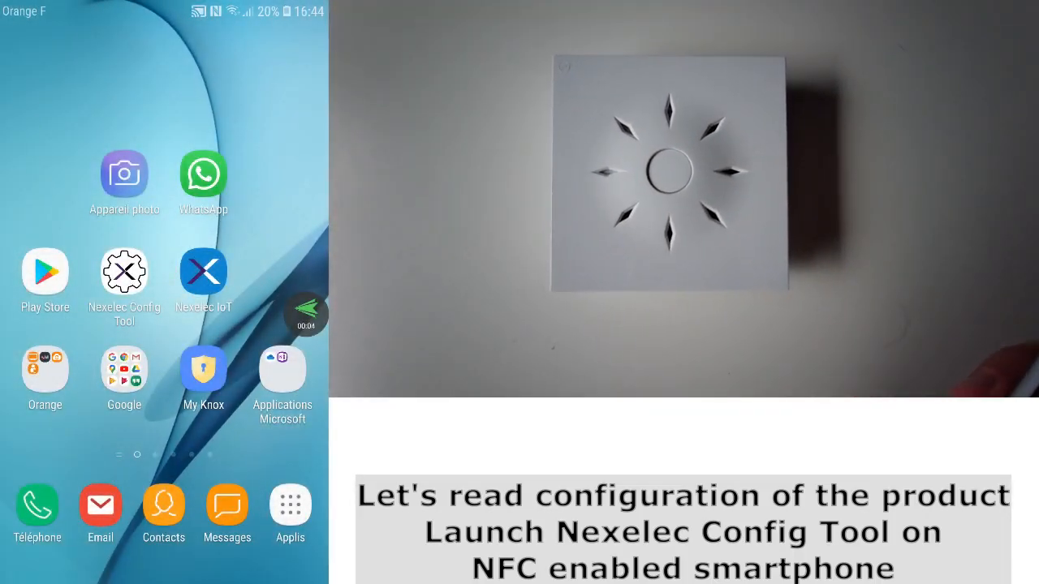
pyautogui.click(124, 273)
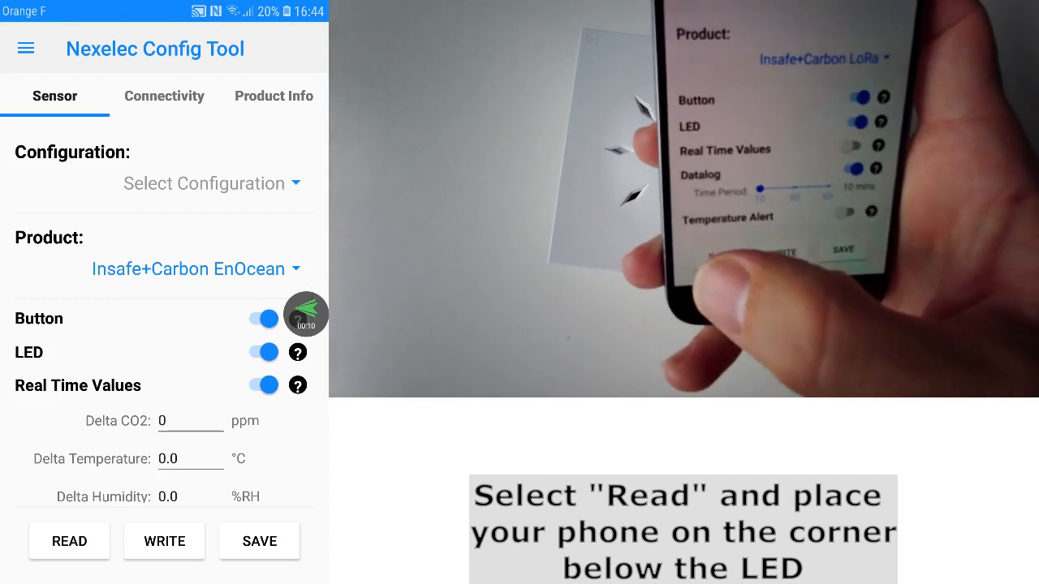
pyautogui.click(69, 541)
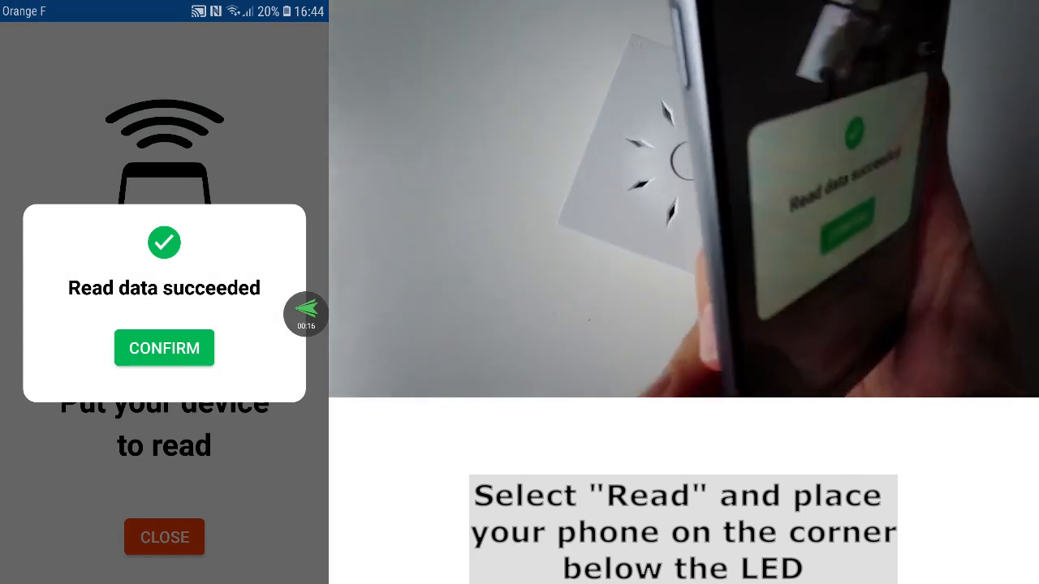
pyautogui.click(163, 348)
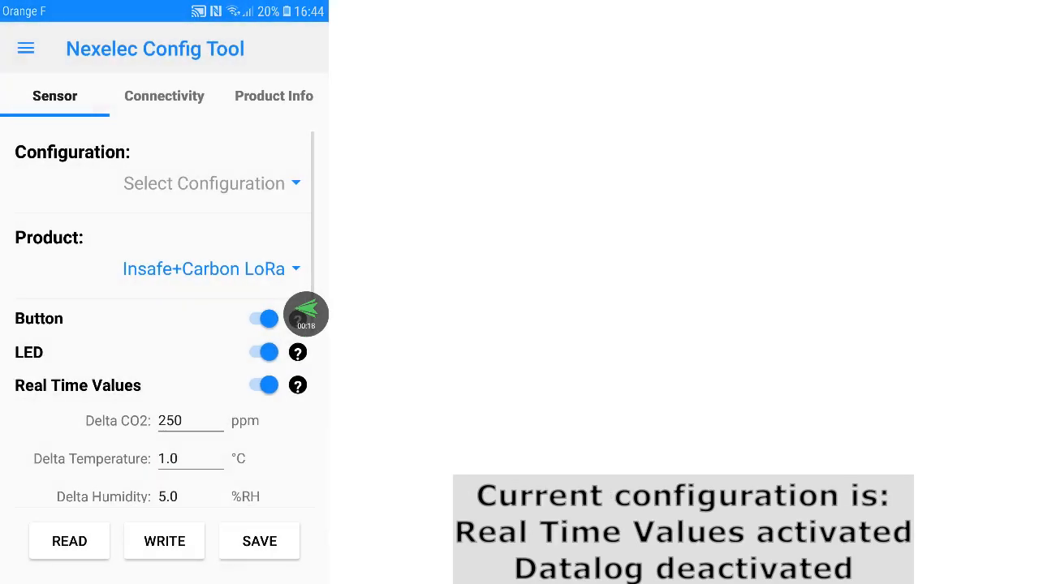
pyautogui.scroll(-2, 162, 325)
pyautogui.scroll(-6, 162, 325)
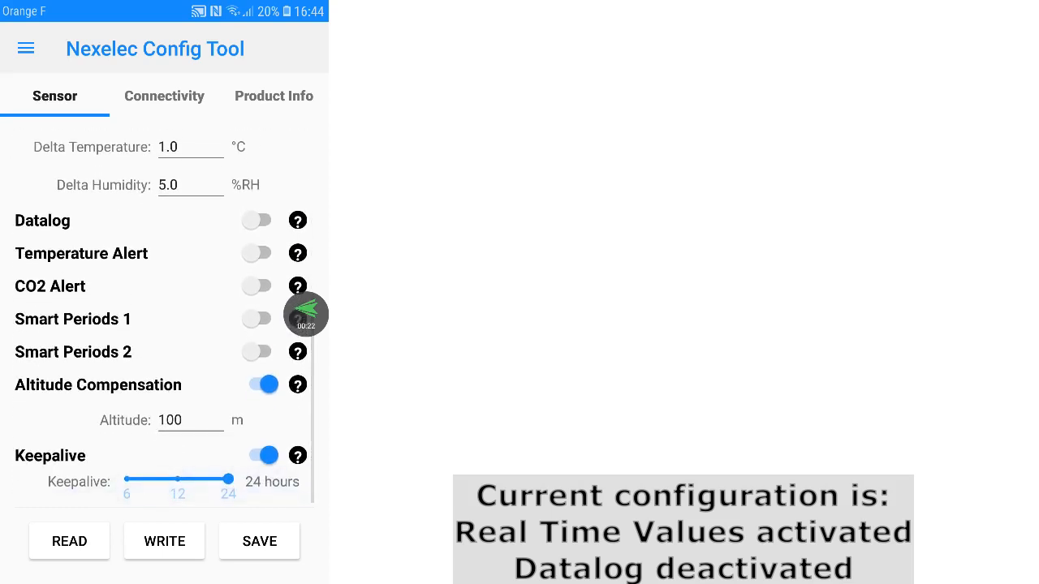
pyautogui.scroll(1, 162, 325)
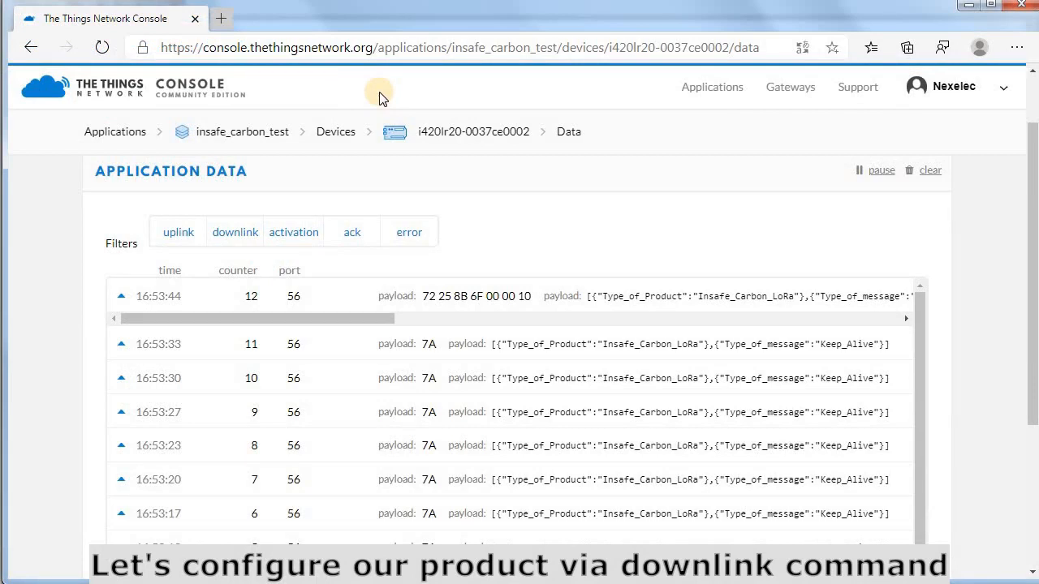
pyautogui.click(221, 18)
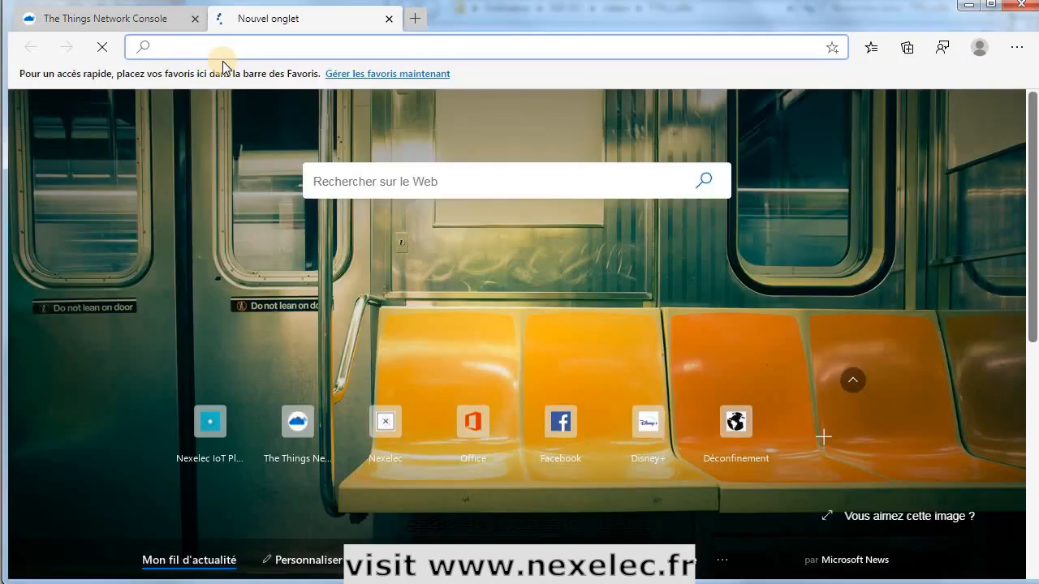
pyautogui.write('www.nexele')
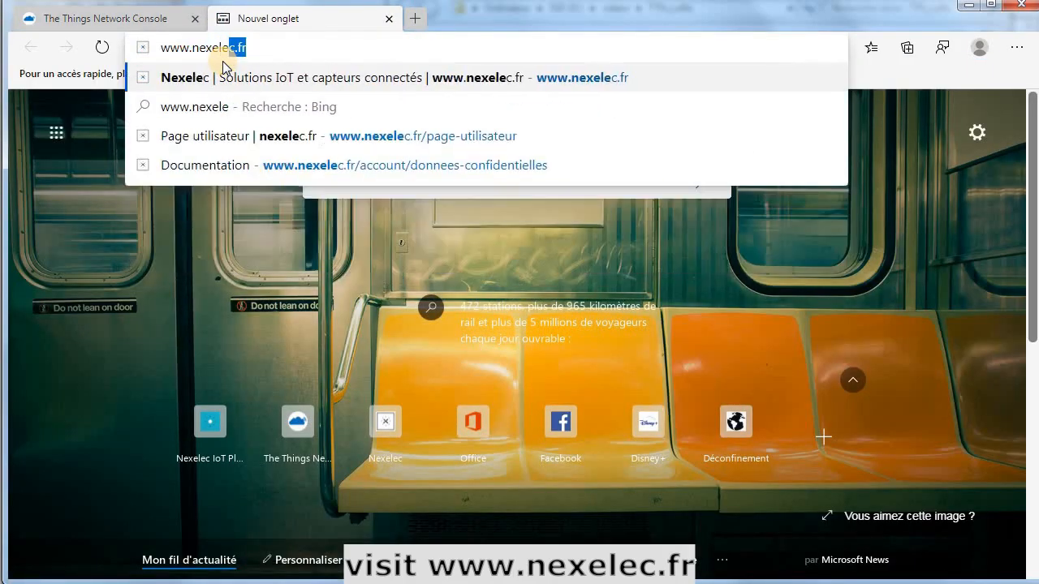
pyautogui.write('c.fr')
pyautogui.press('Return')
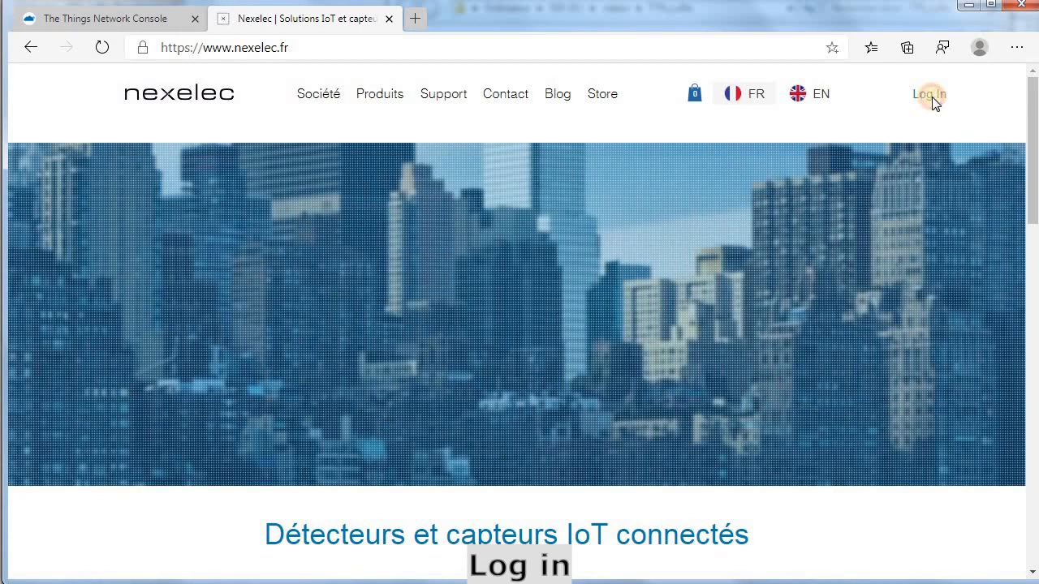
# Log in to nexelec.fr via e-mail sign-in, entering the account e-mail address and password.
pyautogui.click(930, 96)
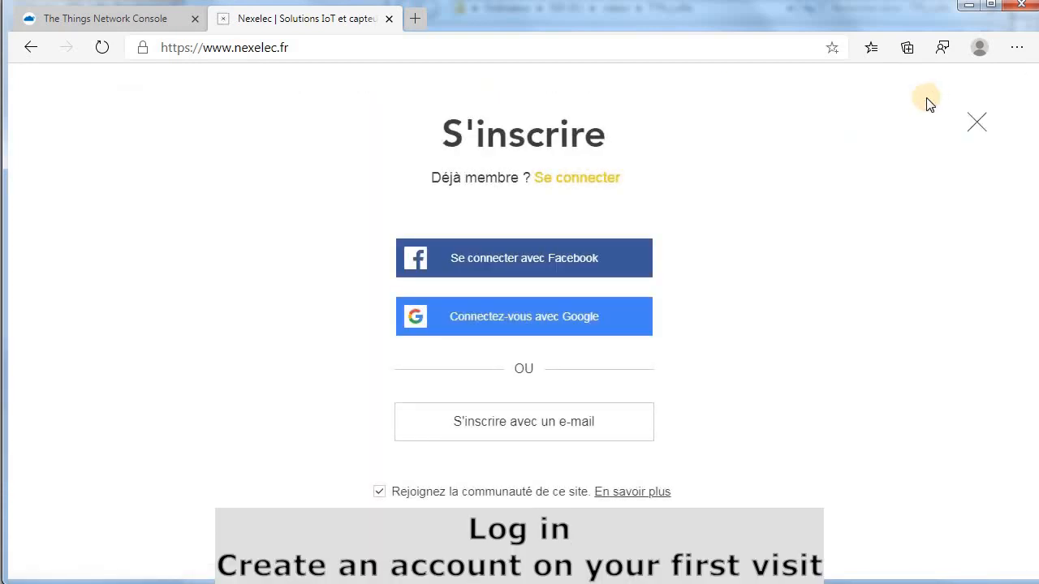
pyautogui.click(575, 179)
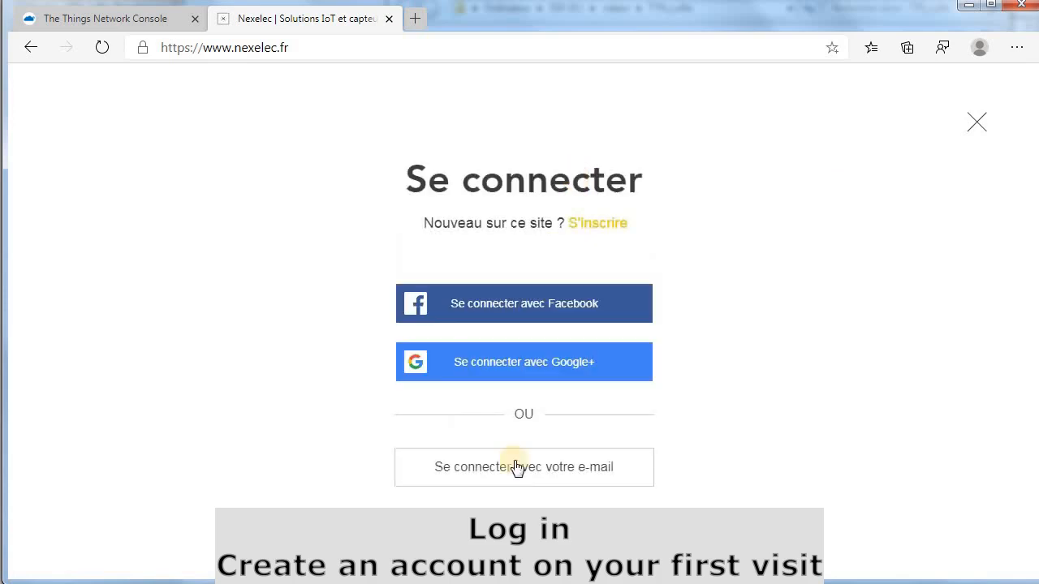
pyautogui.click(517, 468)
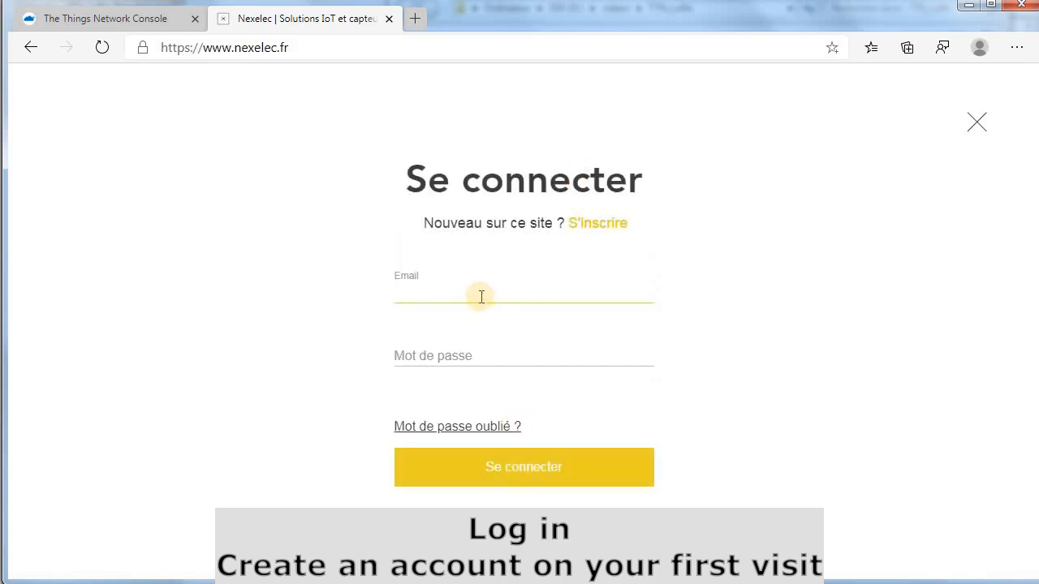
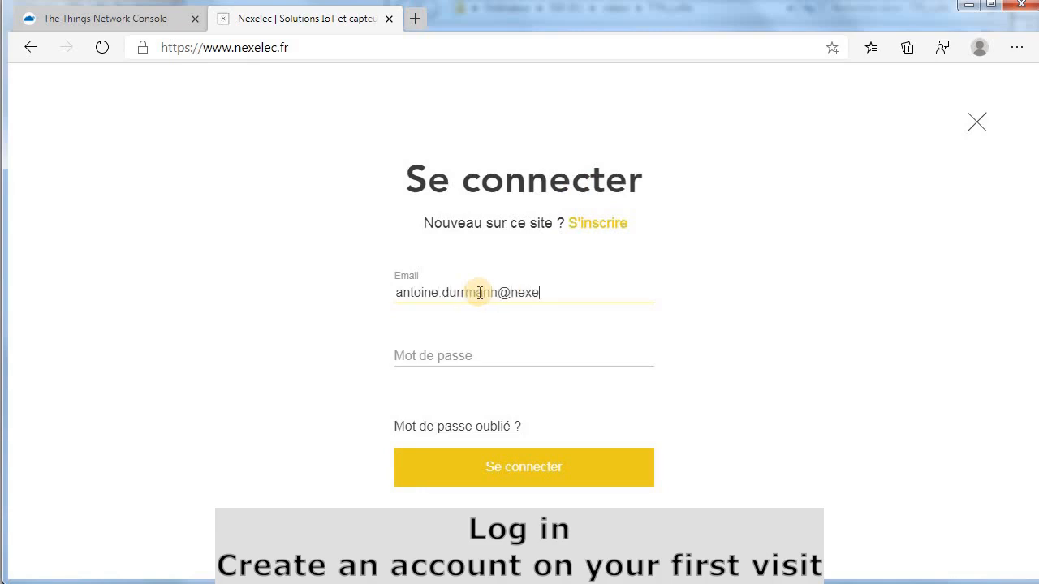
pyautogui.press('Tab')
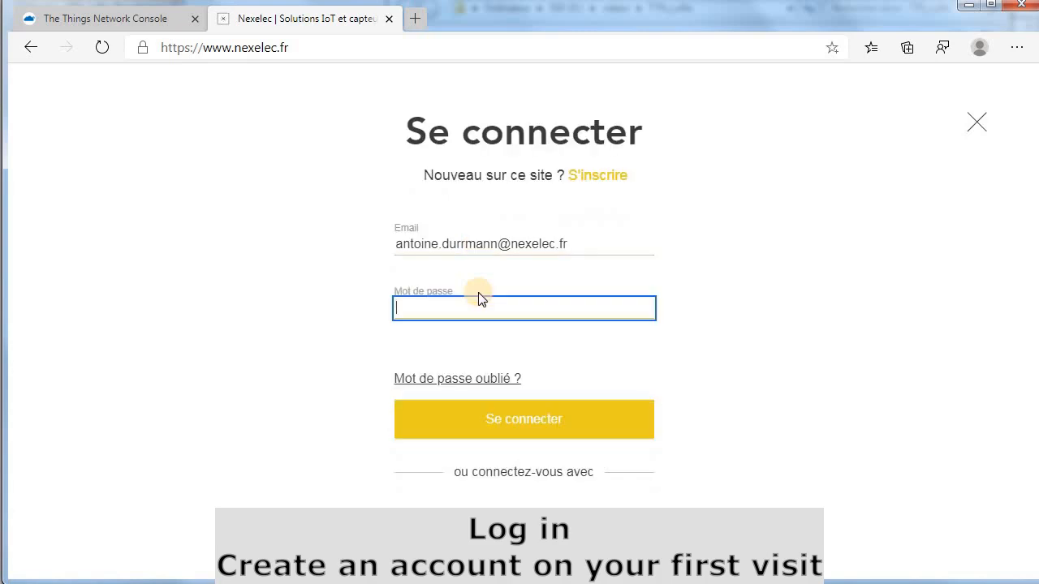
pyautogui.write('*')
pyautogui.click(538, 425)
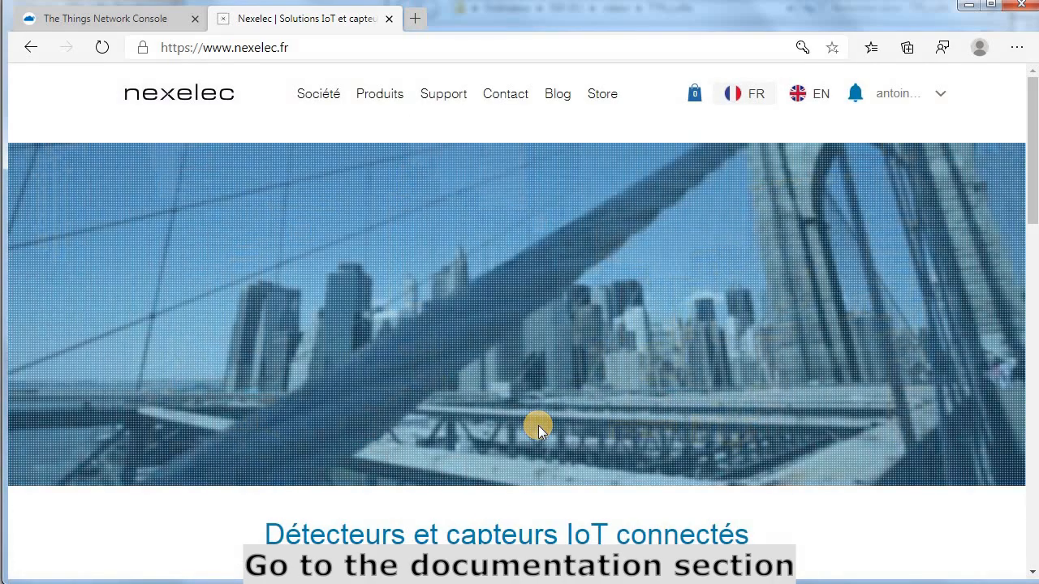
# Go through Documentation to the user data pages and open the Insafe+ Carbon LPWAN downlink tool.
pyautogui.click(939, 96)
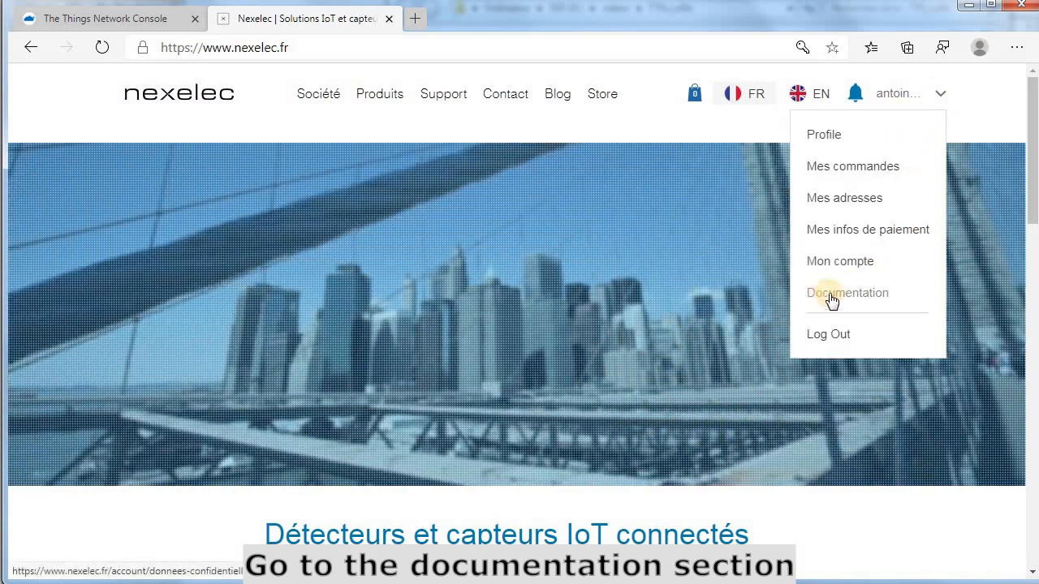
pyautogui.click(881, 300)
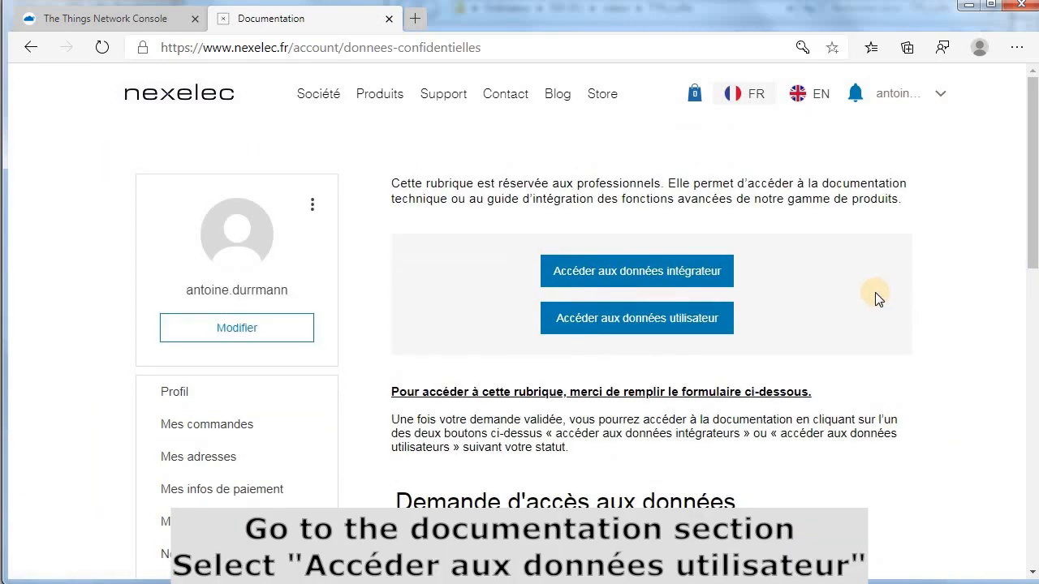
pyautogui.click(638, 321)
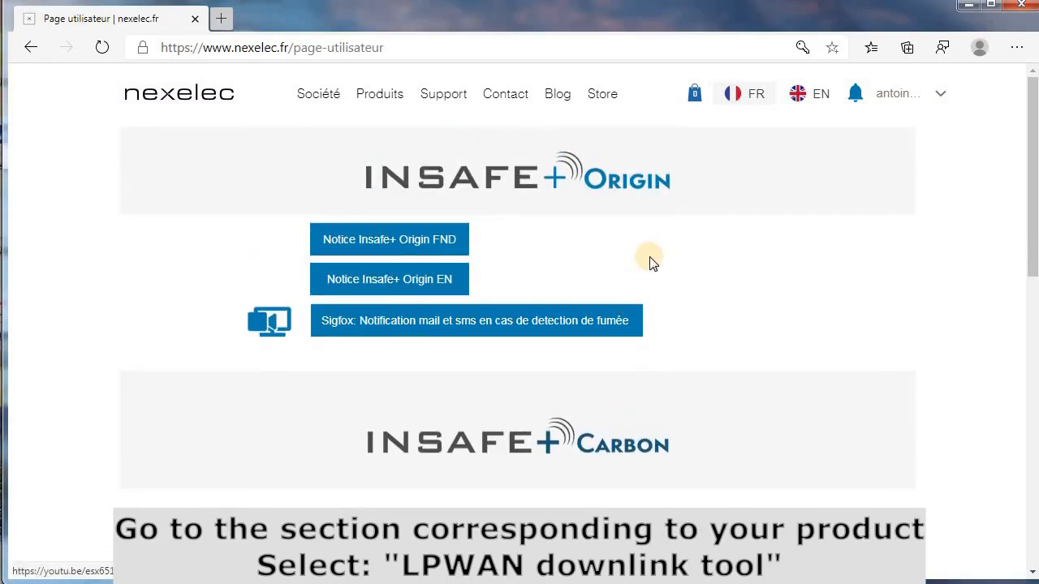
pyautogui.scroll(-2, 690, 253)
pyautogui.scroll(-1, 690, 253)
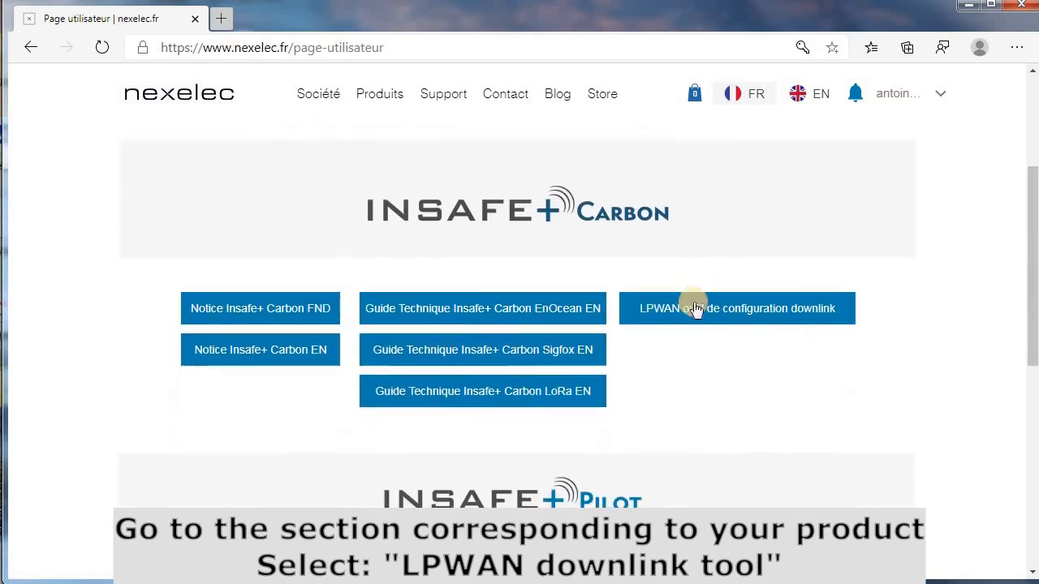
pyautogui.click(735, 315)
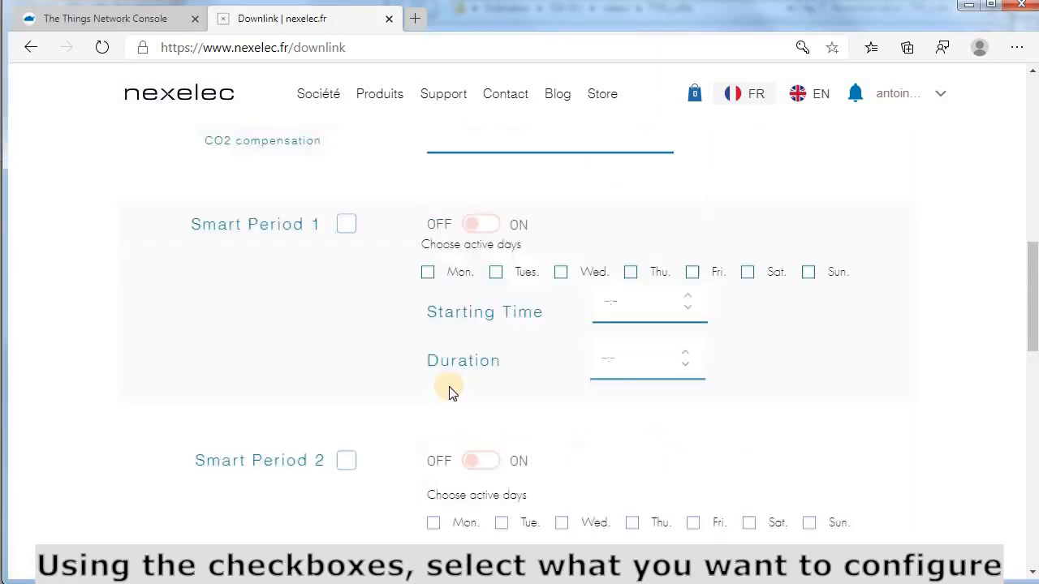
# Include Real Time Value in the downlink payload, leaving it set to off.
pyautogui.scroll(8, 451, 385)
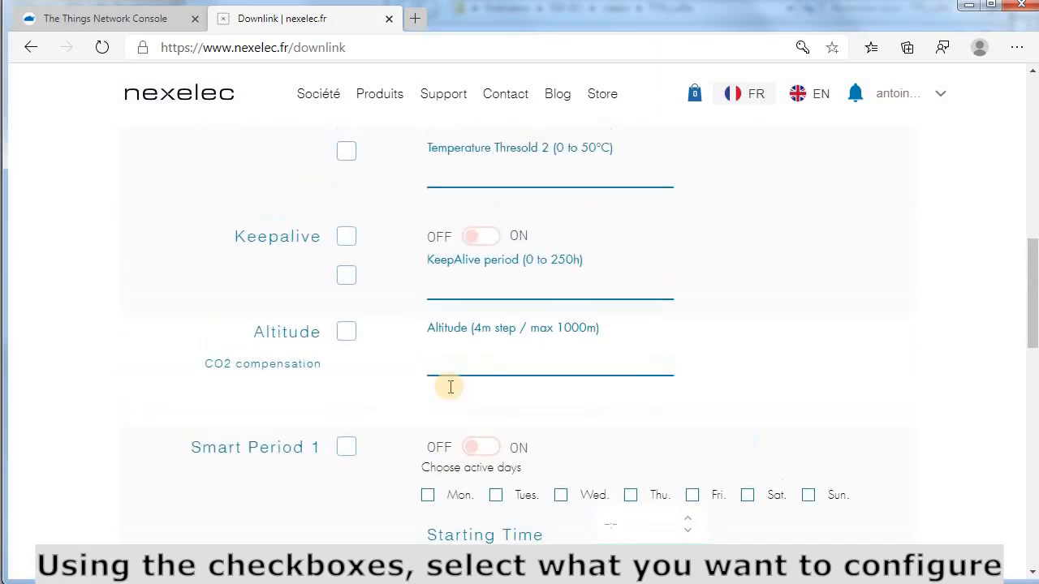
pyautogui.scroll(4, 451, 393)
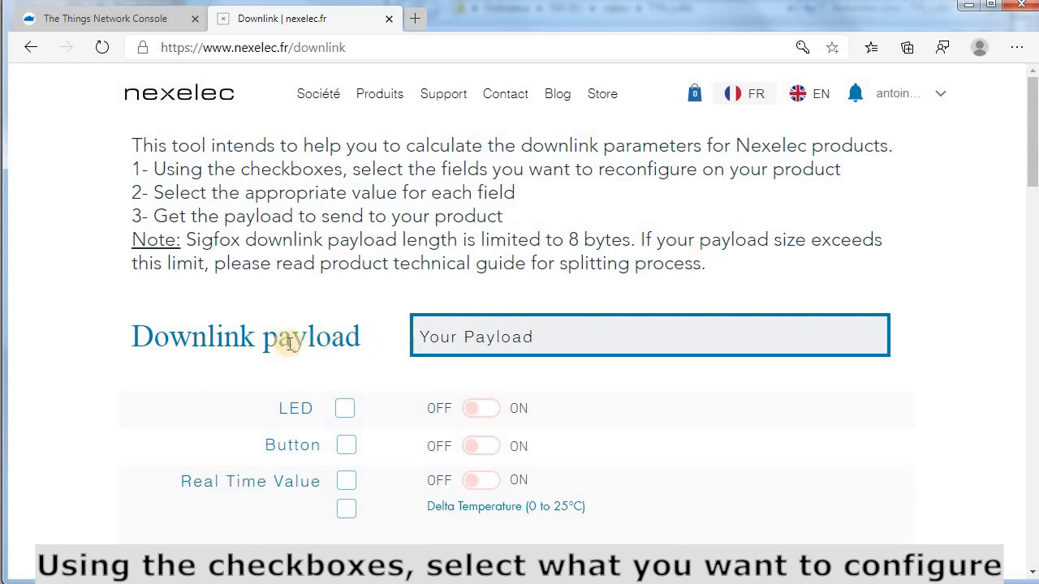
pyautogui.scroll(-1, 281, 337)
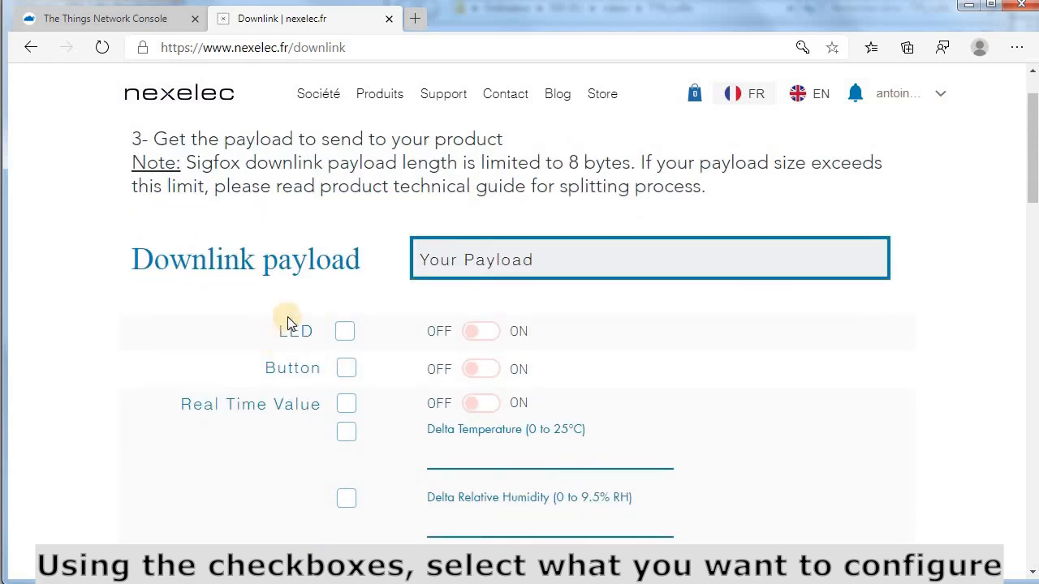
pyautogui.click(347, 406)
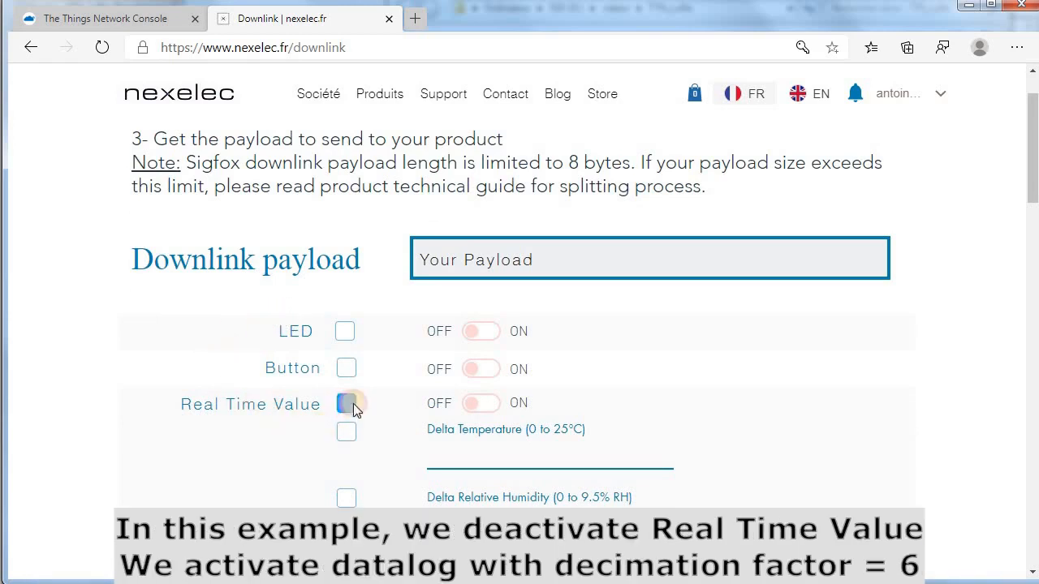
pyautogui.click(477, 405)
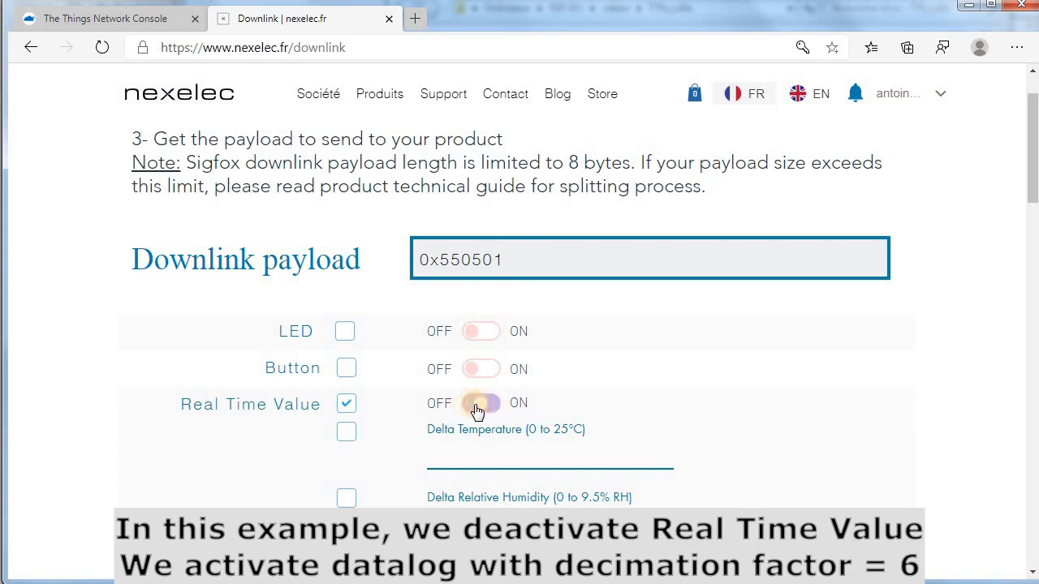
pyautogui.click(479, 404)
pyautogui.scroll(-3, 593, 354)
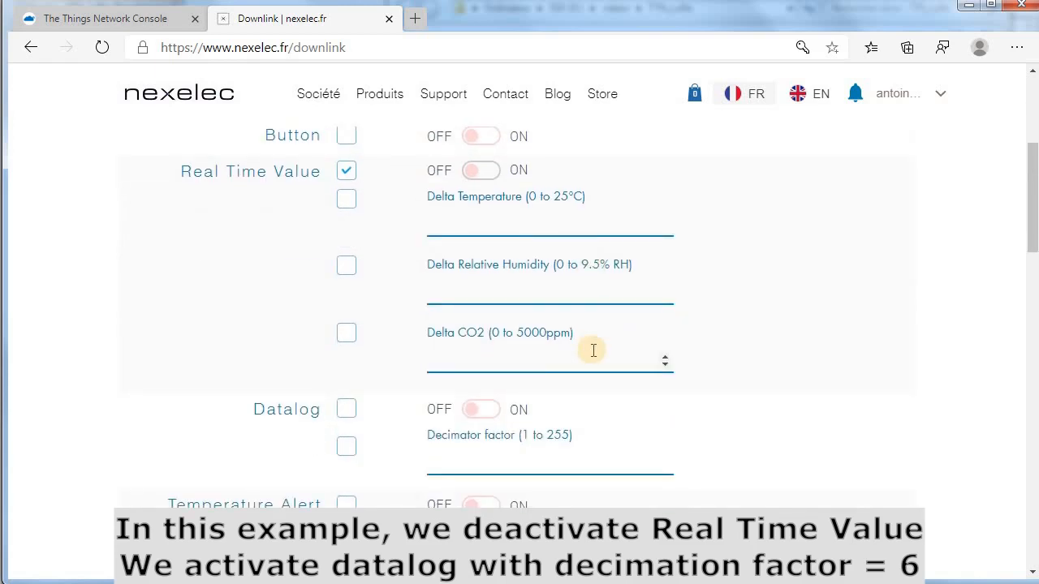
pyautogui.scroll(1, 593, 350)
pyautogui.scroll(-2, 596, 353)
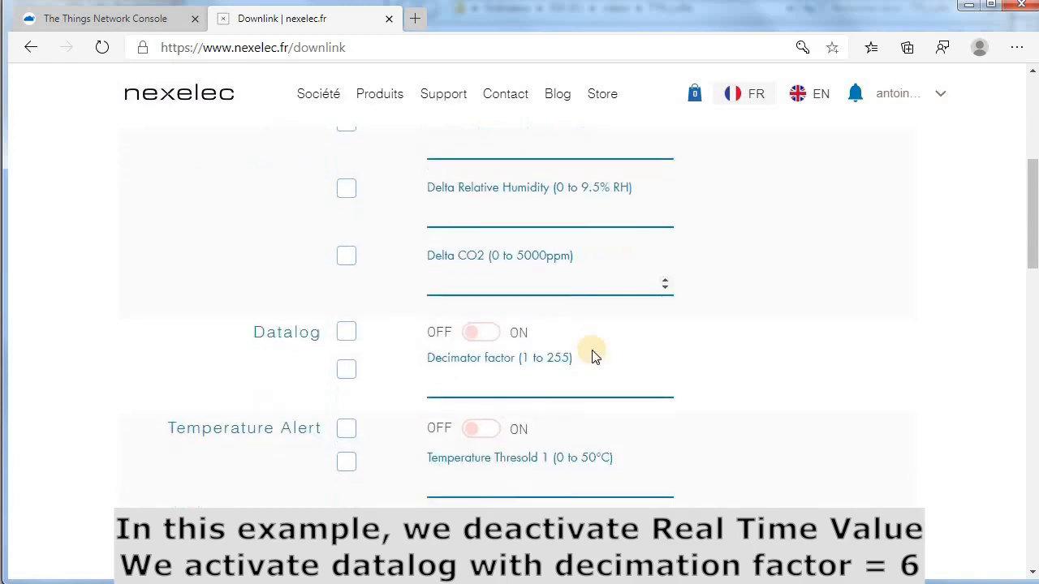
pyautogui.scroll(-3, 593, 355)
pyautogui.scroll(2, 593, 355)
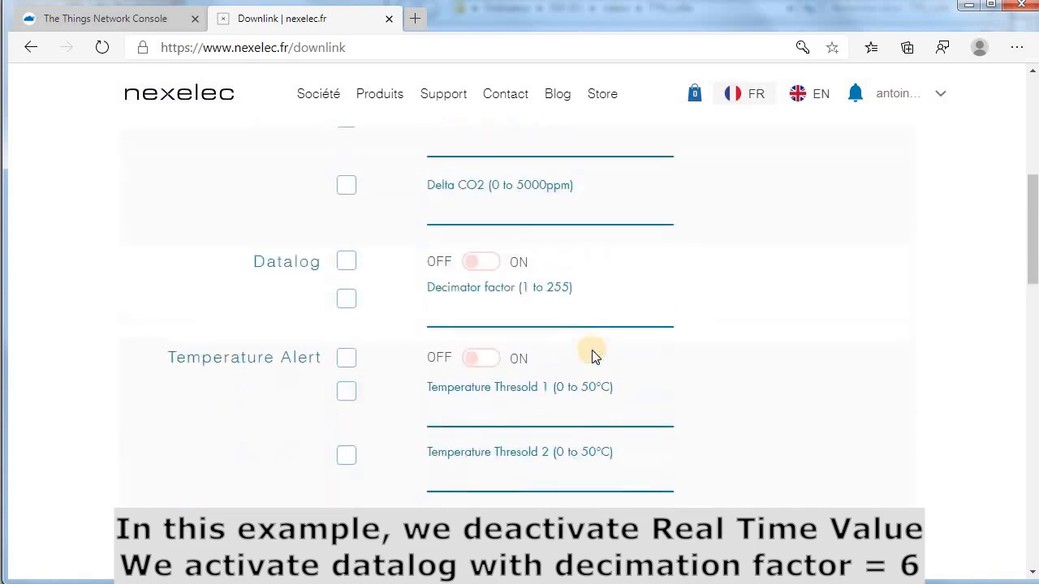
pyautogui.scroll(3, 592, 352)
pyautogui.scroll(-1, 568, 361)
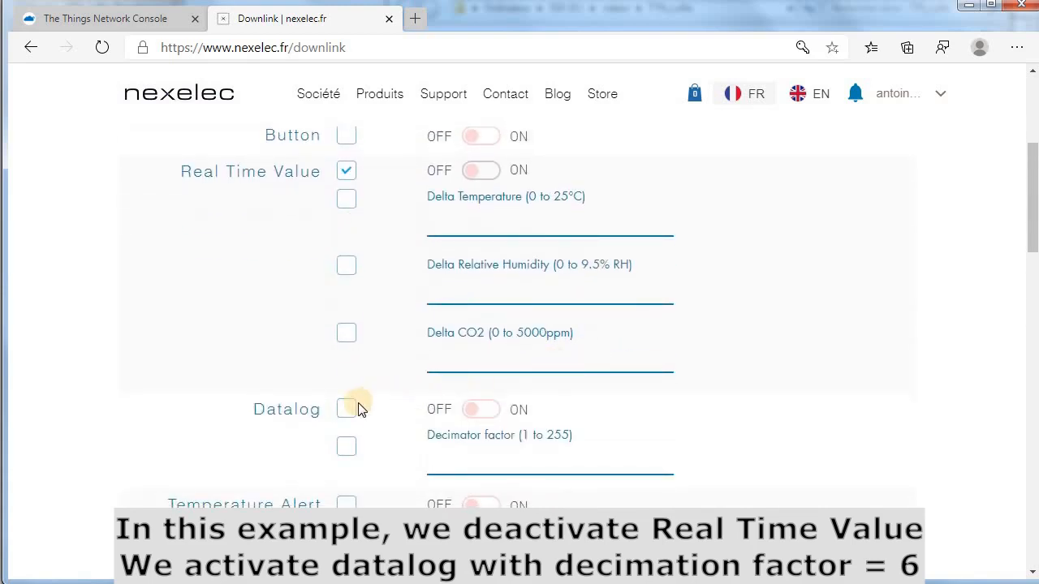
pyautogui.click(346, 409)
pyautogui.click(487, 411)
pyautogui.click(345, 446)
pyautogui.click(452, 461)
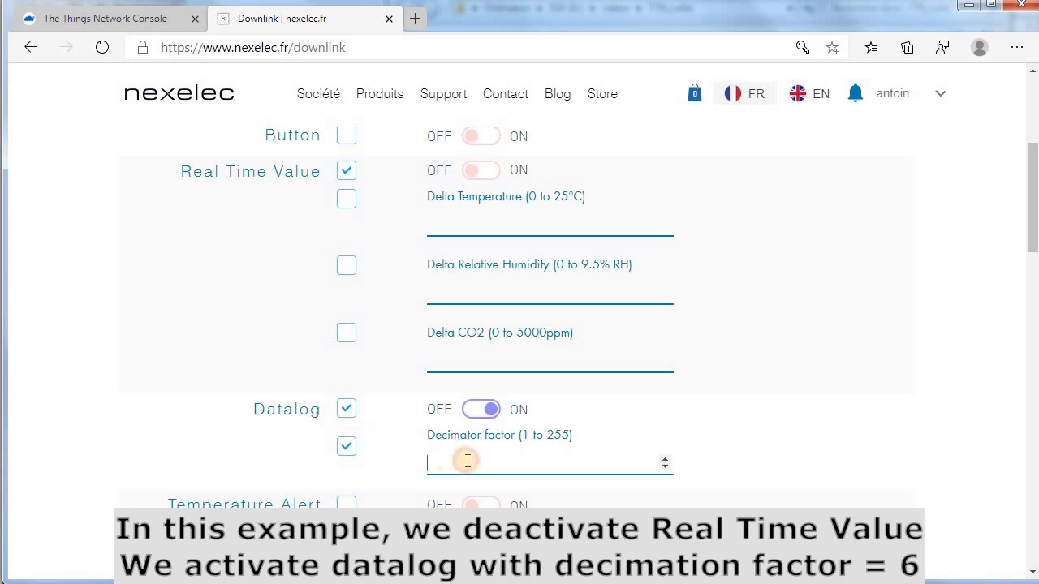
pyautogui.write('6')
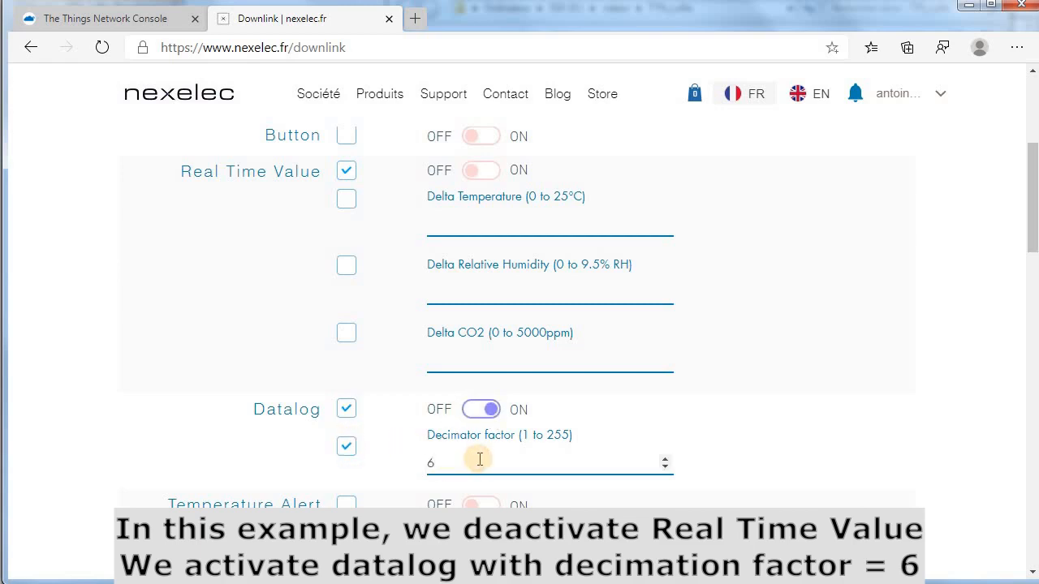
pyautogui.click(760, 450)
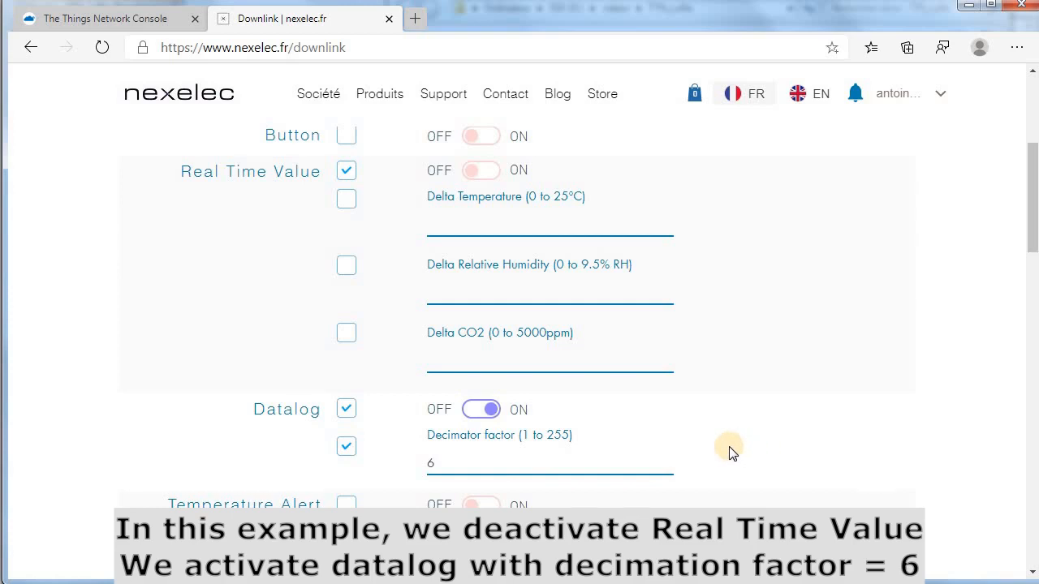
pyautogui.scroll(1, 732, 478)
pyautogui.scroll(3, 743, 507)
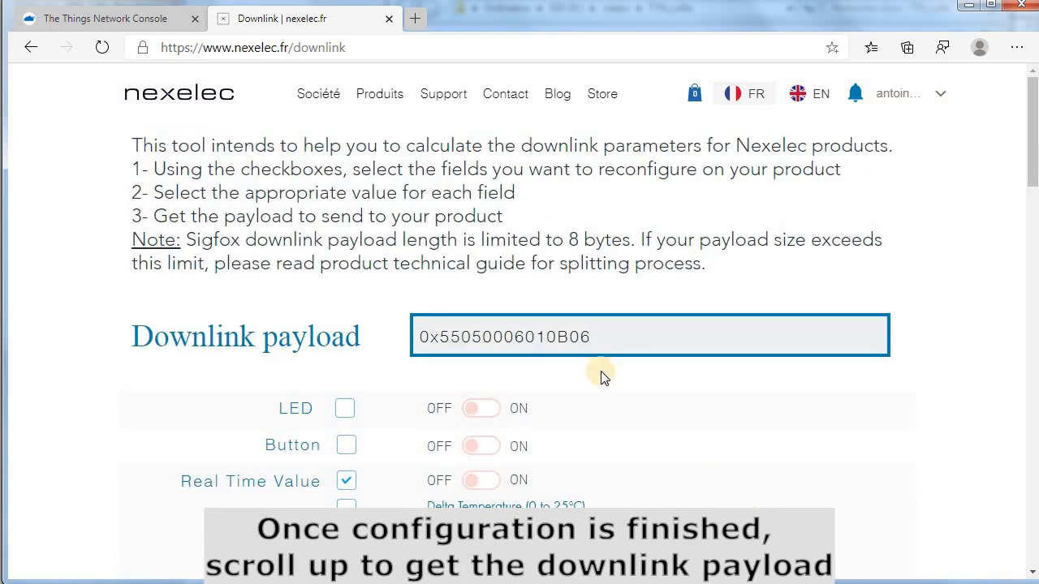
pyautogui.moveTo(591, 337); pyautogui.dragTo(413, 343)
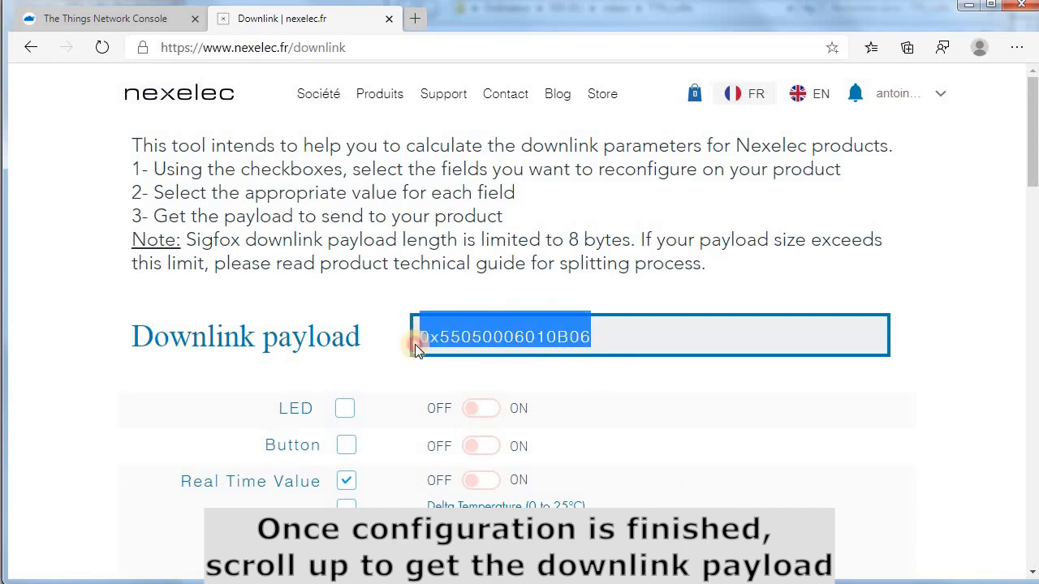
pyautogui.rightClick(483, 347)
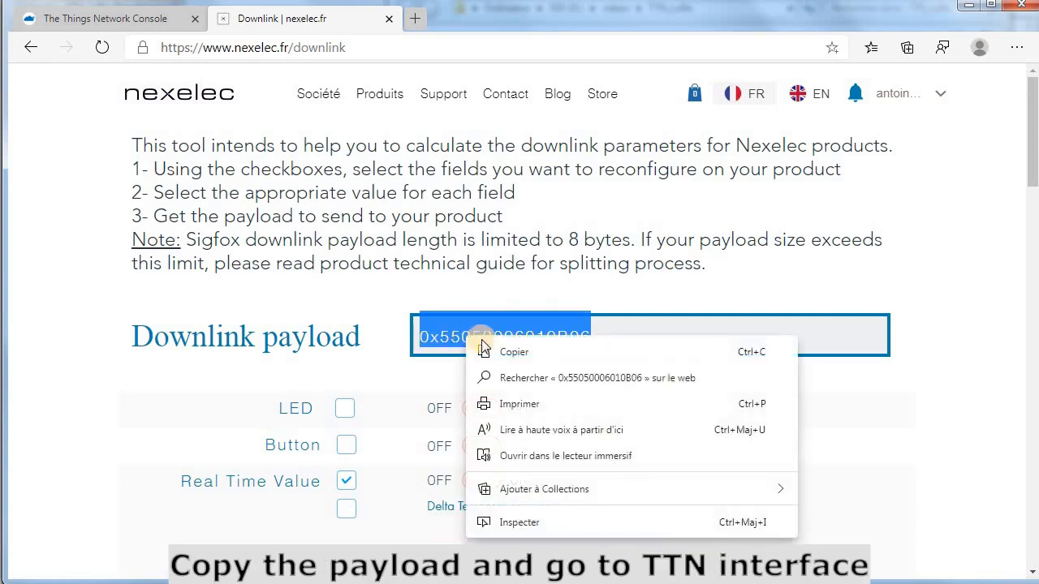
pyautogui.click(524, 354)
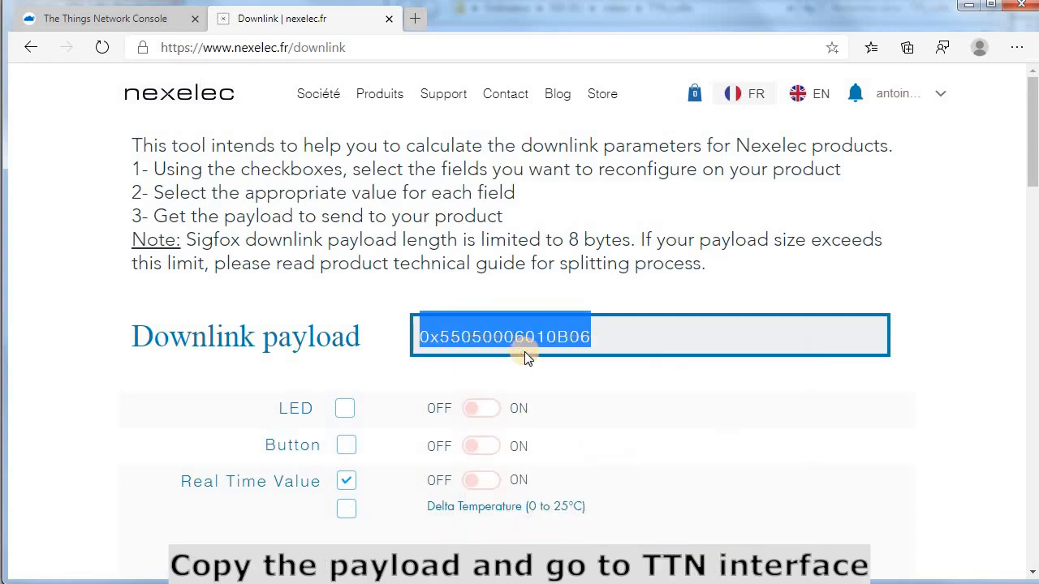
pyautogui.click(132, 22)
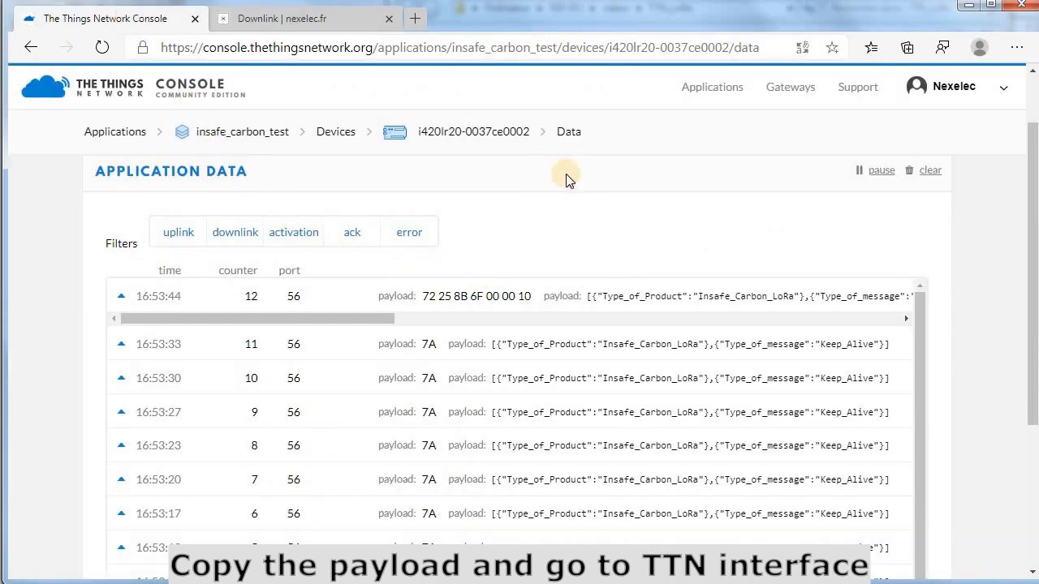
pyautogui.click(439, 136)
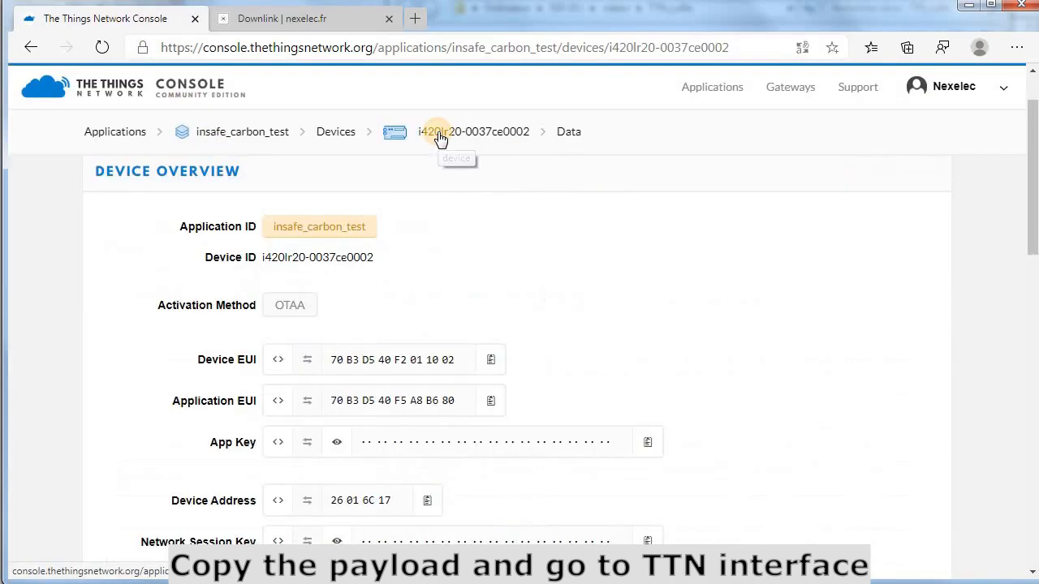
pyautogui.scroll(-6, 558, 297)
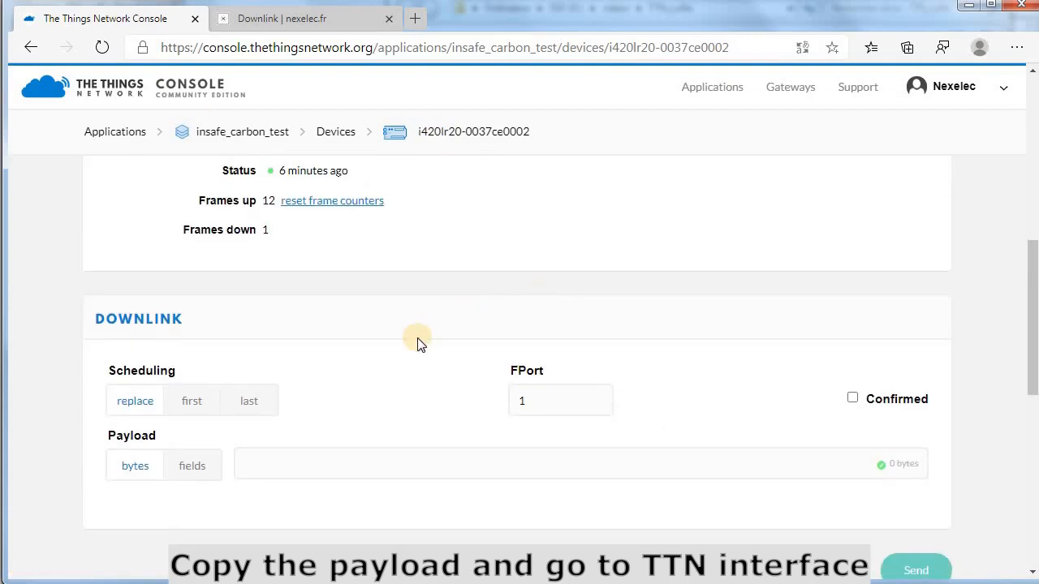
pyautogui.scroll(-1, 418, 343)
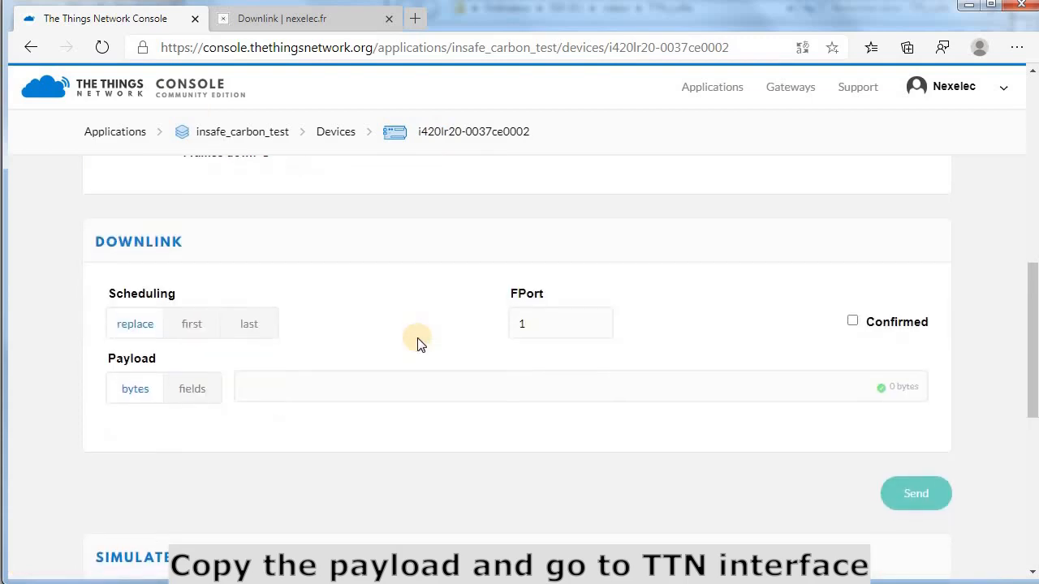
pyautogui.click(375, 387)
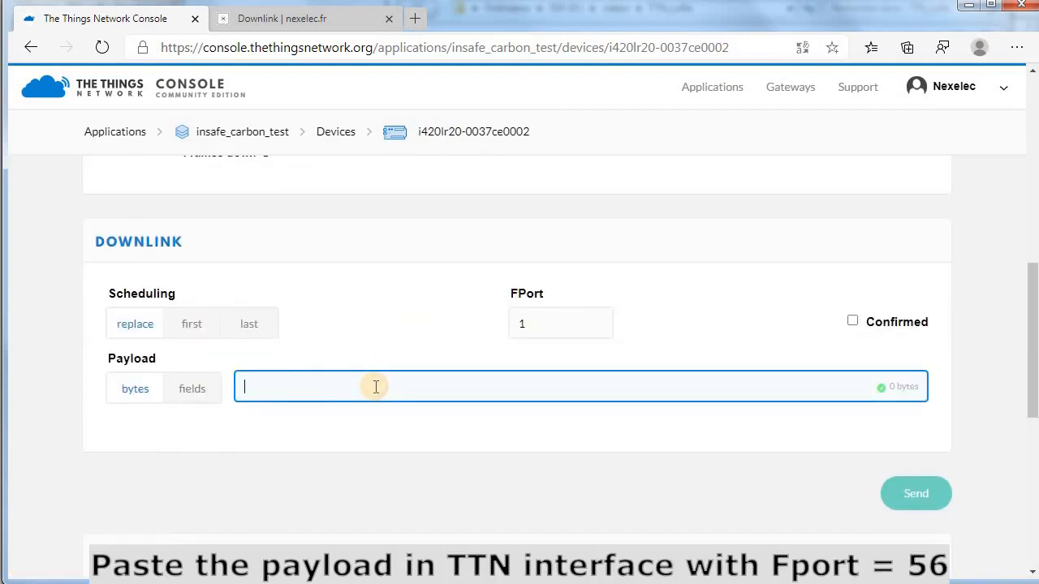
pyautogui.hotkey('ctrl', 'v')
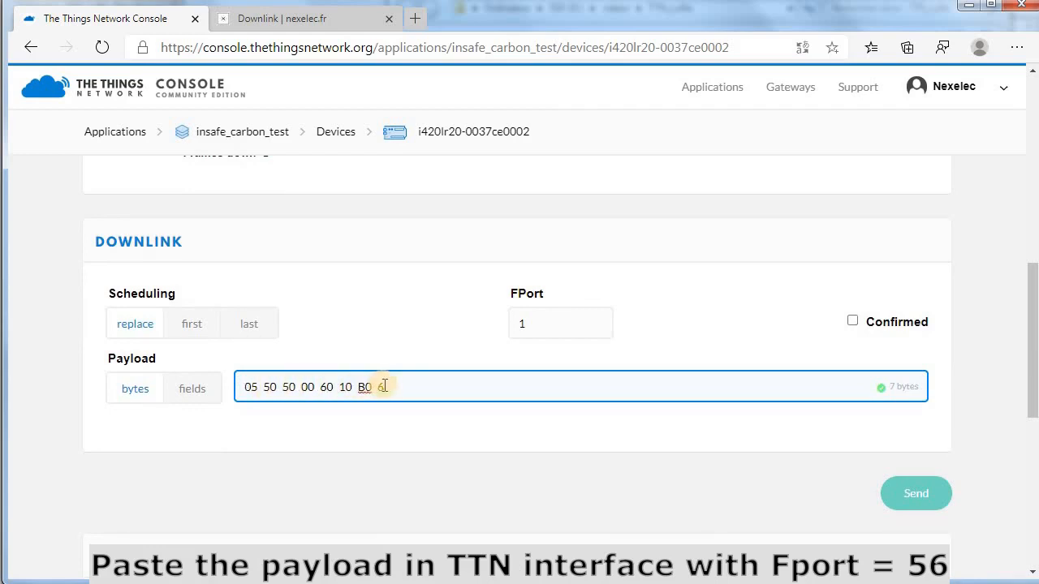
pyautogui.click(278, 18)
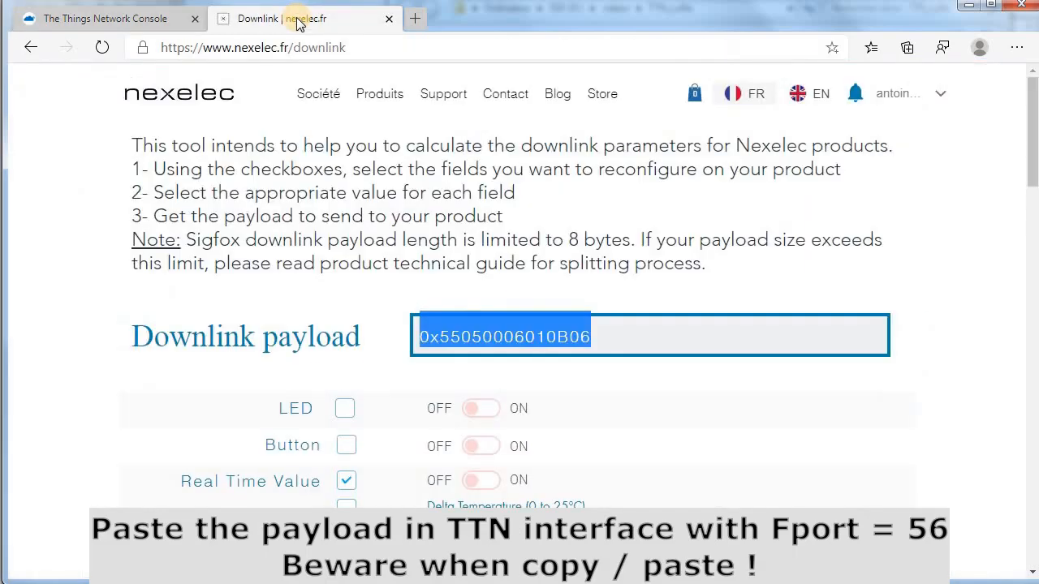
pyautogui.click(458, 334)
pyautogui.moveTo(459, 335); pyautogui.dragTo(593, 336)
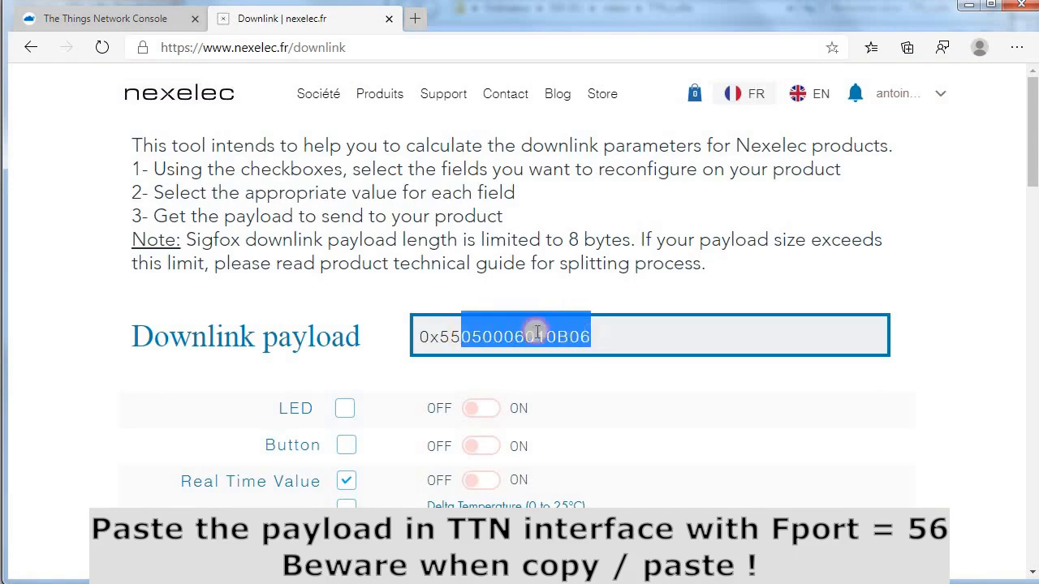
pyautogui.moveTo(439, 336); pyautogui.dragTo(582, 335)
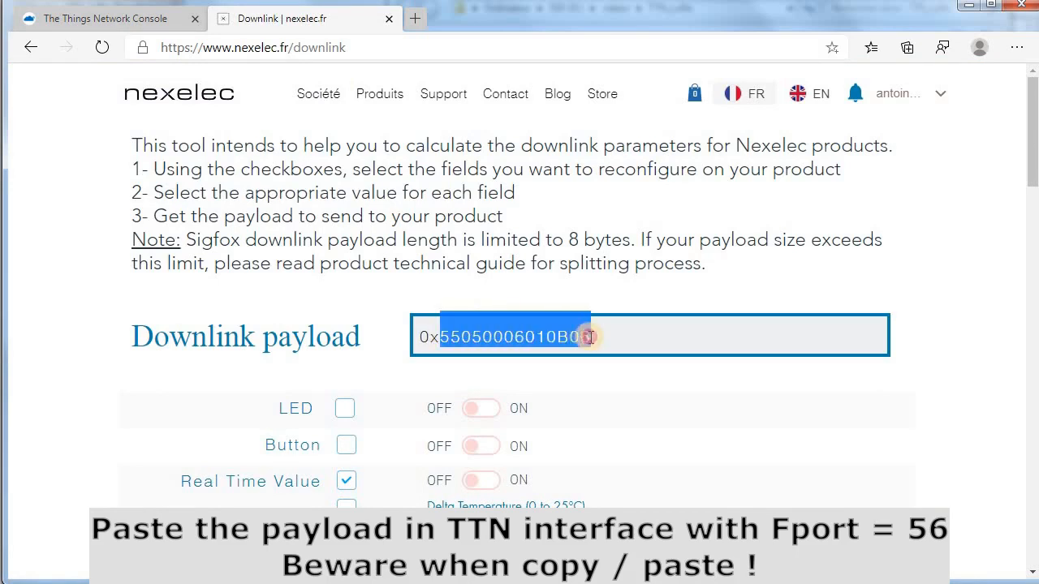
pyautogui.rightClick(519, 333)
pyautogui.click(544, 340)
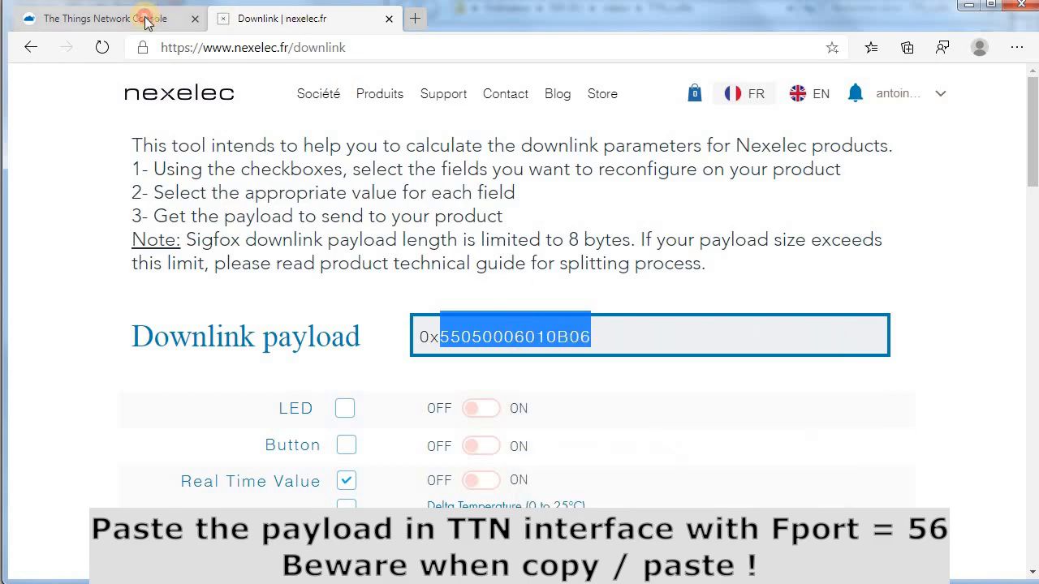
pyautogui.click(147, 22)
pyautogui.moveTo(385, 386); pyautogui.dragTo(237, 386)
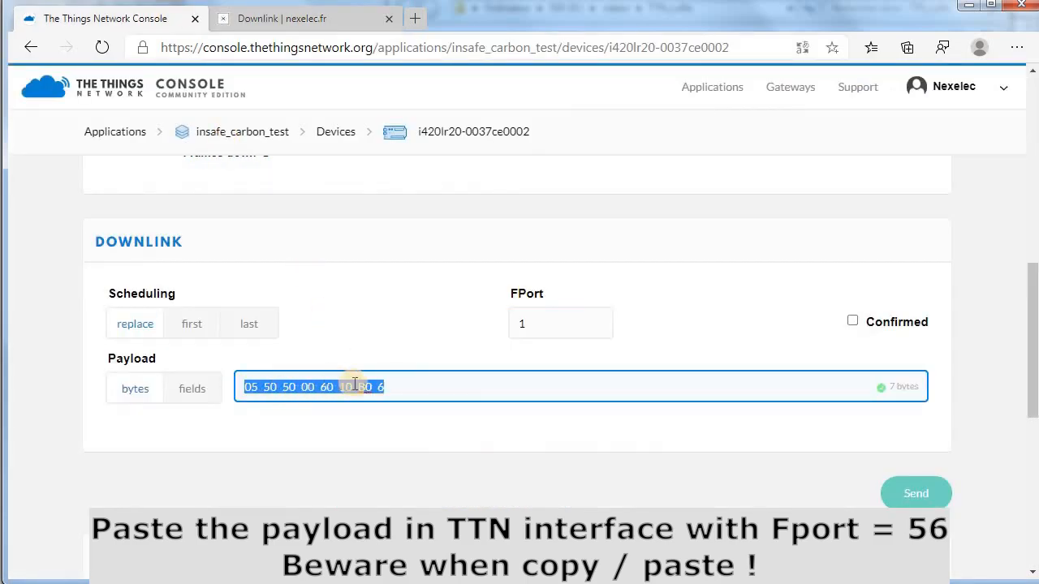
pyautogui.hotkey('ctrl', 'v')
pyautogui.click(393, 433)
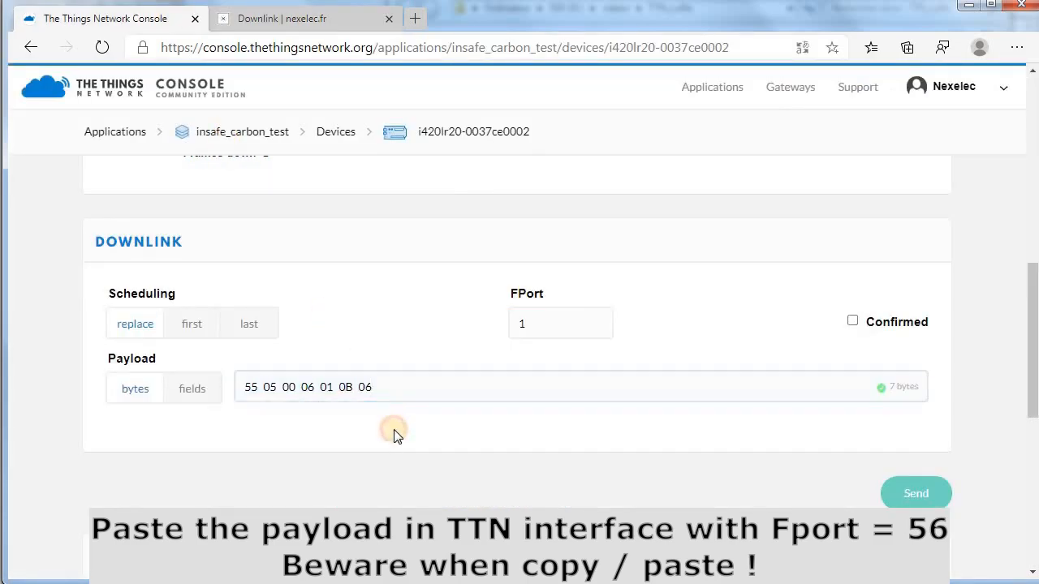
pyautogui.doubleClick(511, 323)
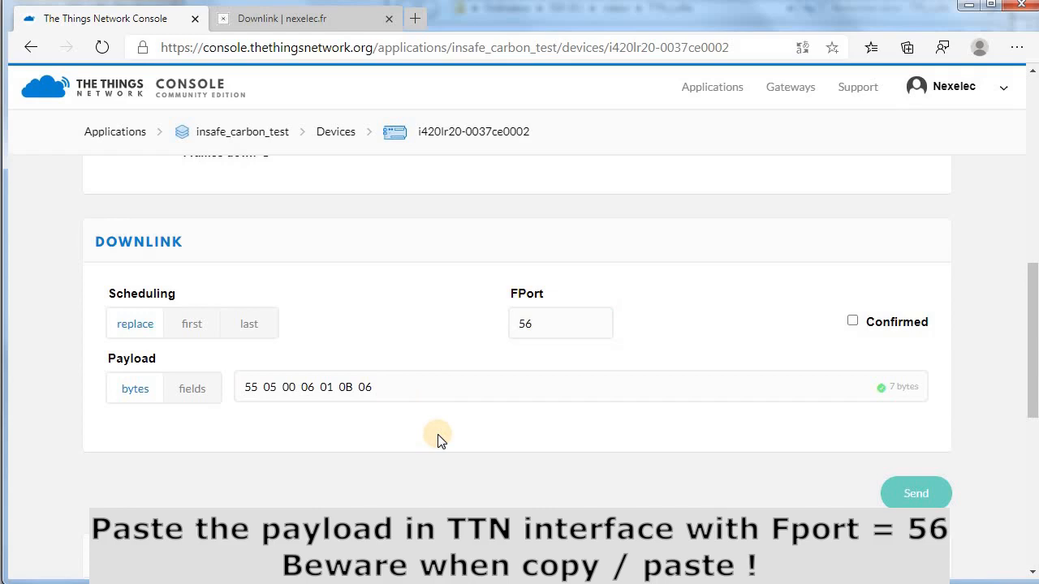
pyautogui.click(912, 498)
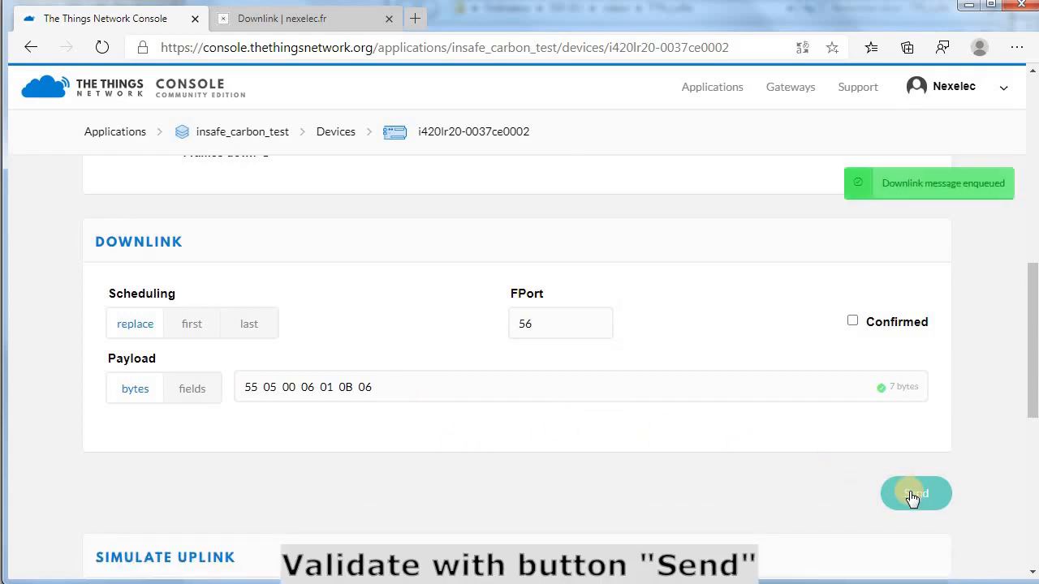
# Open the device's Data view showing the scheduled downlink on port 56.
pyautogui.scroll(5, 605, 451)
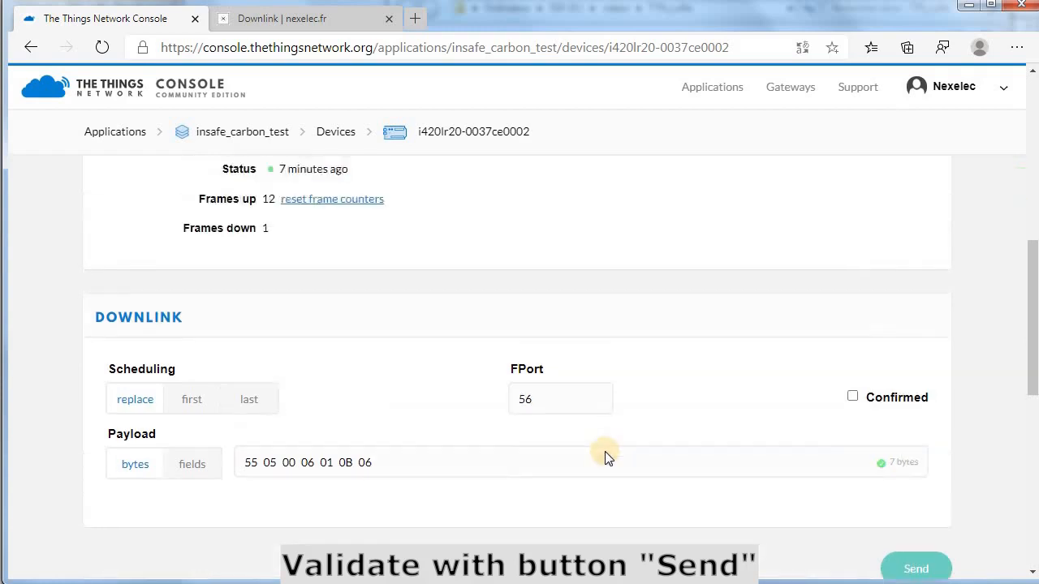
pyautogui.scroll(3, 625, 415)
pyautogui.click(863, 188)
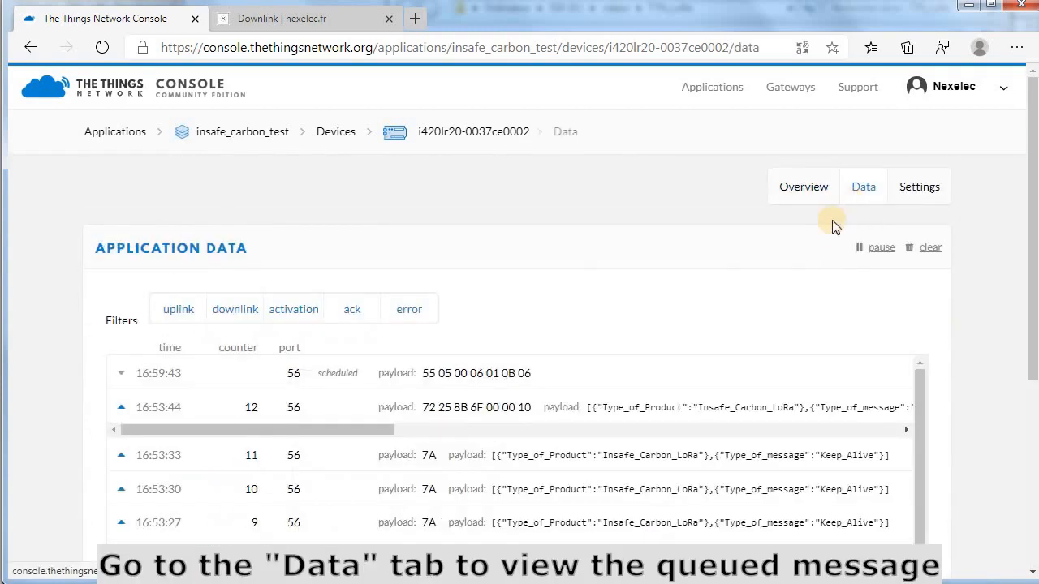
# Read the 17:01:04 config uplink fields: Real-time data Non-Active, Datalog Active.
pyautogui.scroll(-1, 560, 300)
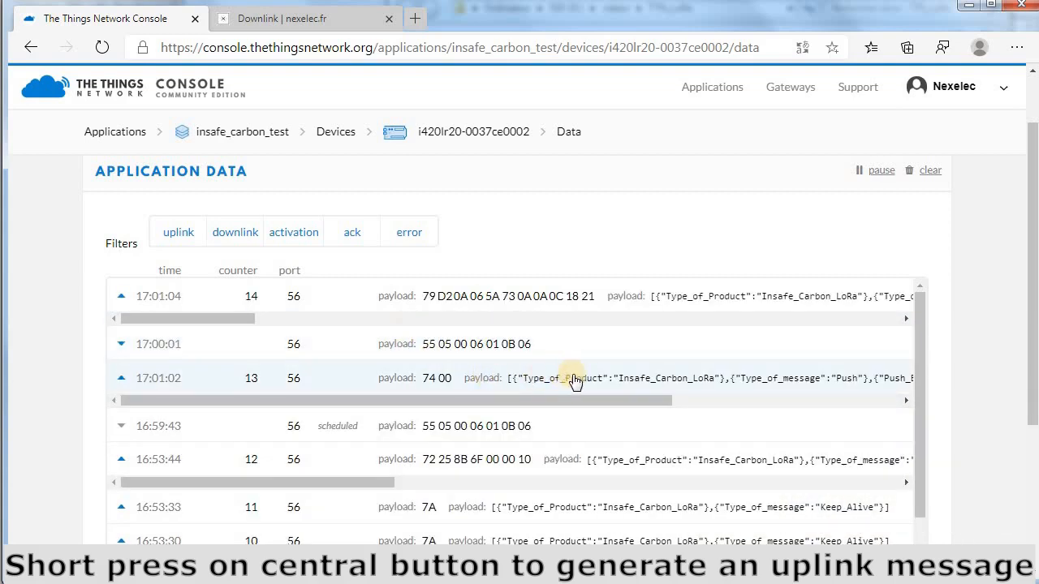
pyautogui.moveTo(564, 401); pyautogui.dragTo(490, 396)
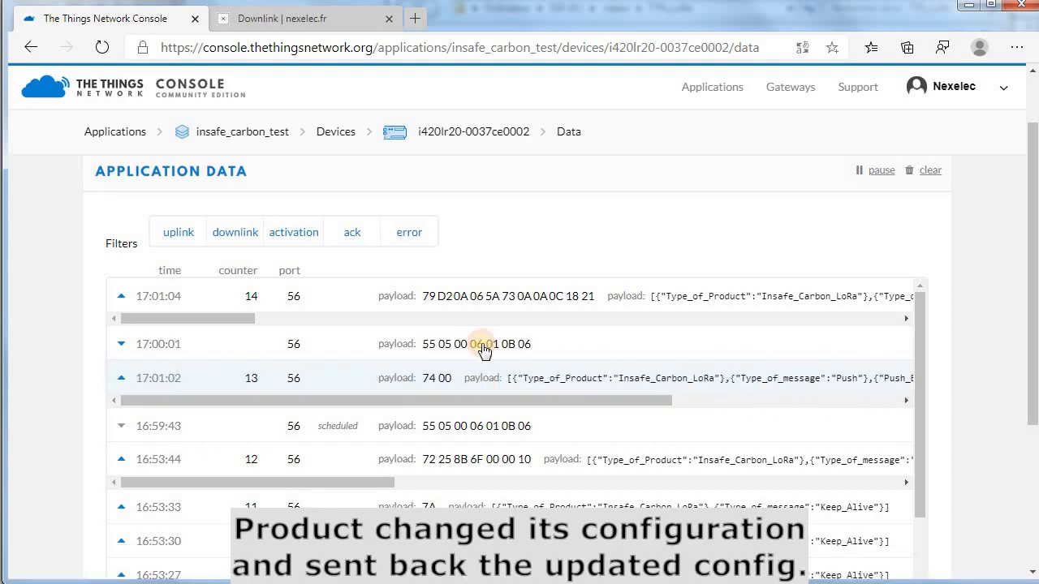
pyautogui.moveTo(230, 318); pyautogui.dragTo(387, 319)
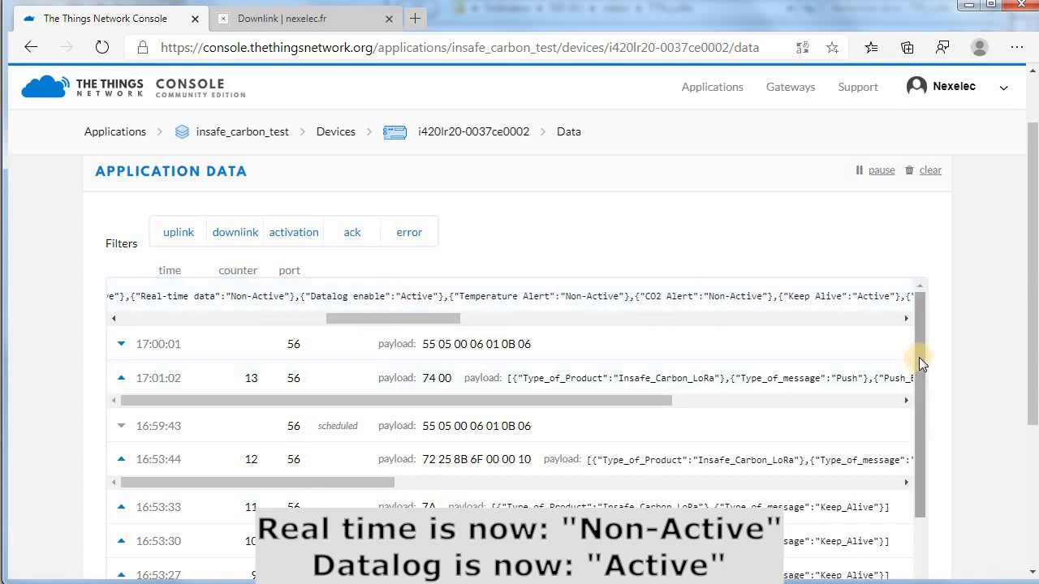
pyautogui.moveTo(918, 352); pyautogui.dragTo(934, 530)
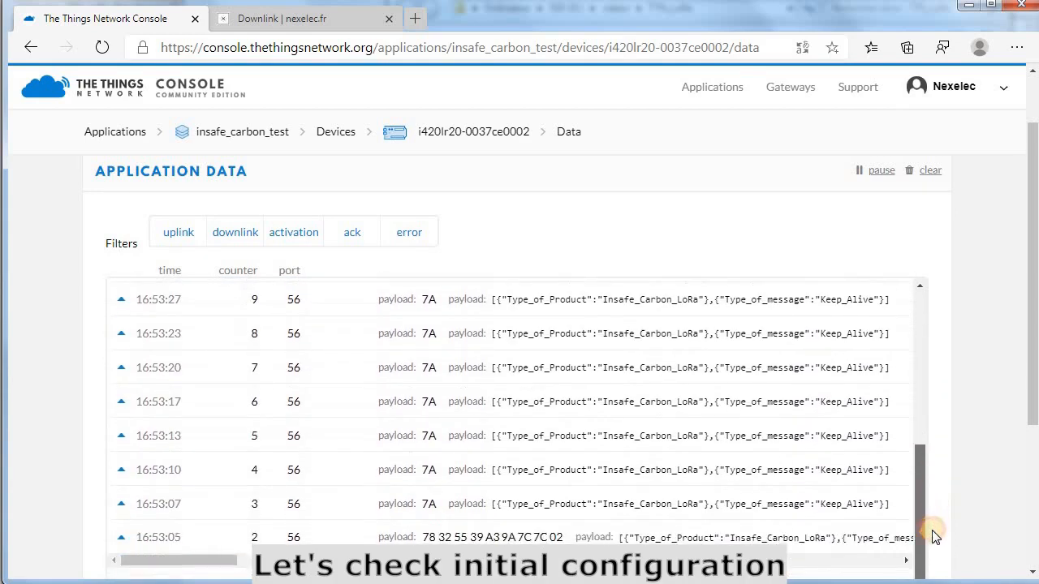
# Scroll to the oldest messages and read the 16:53:01 initial configuration uplink.
pyautogui.moveTo(1027, 345); pyautogui.dragTo(1025, 463)
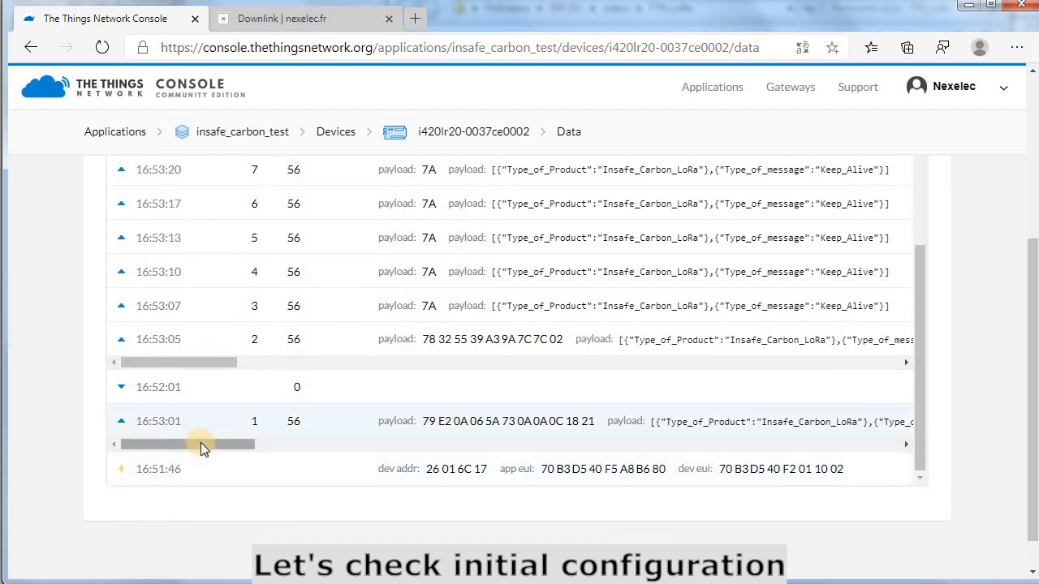
pyautogui.moveTo(200, 443); pyautogui.dragTo(392, 446)
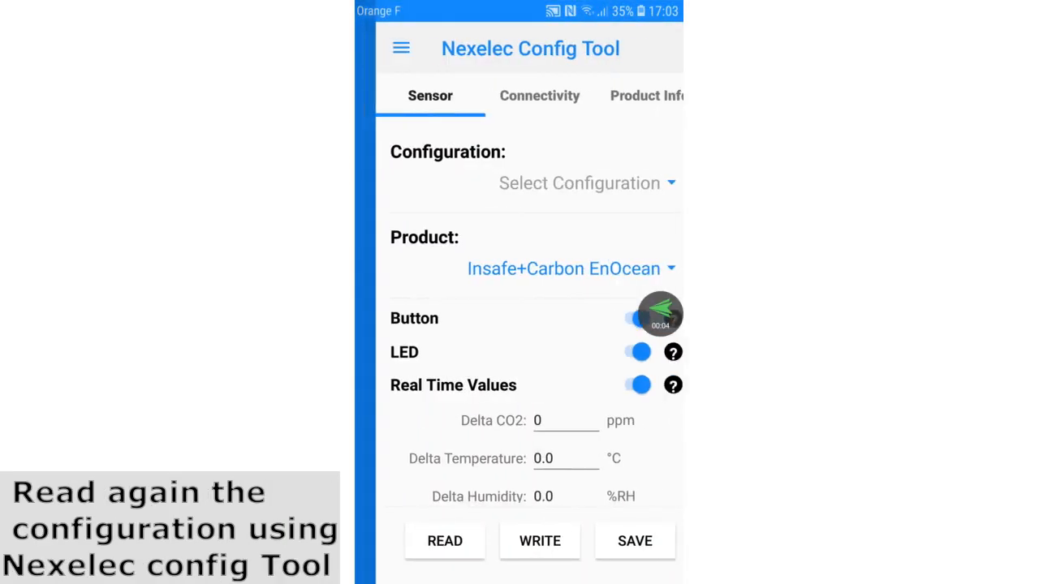
# Re-read the sensor over NFC: Real Time Values off, Datalog on, 60 mins period.
pyautogui.click(424, 542)
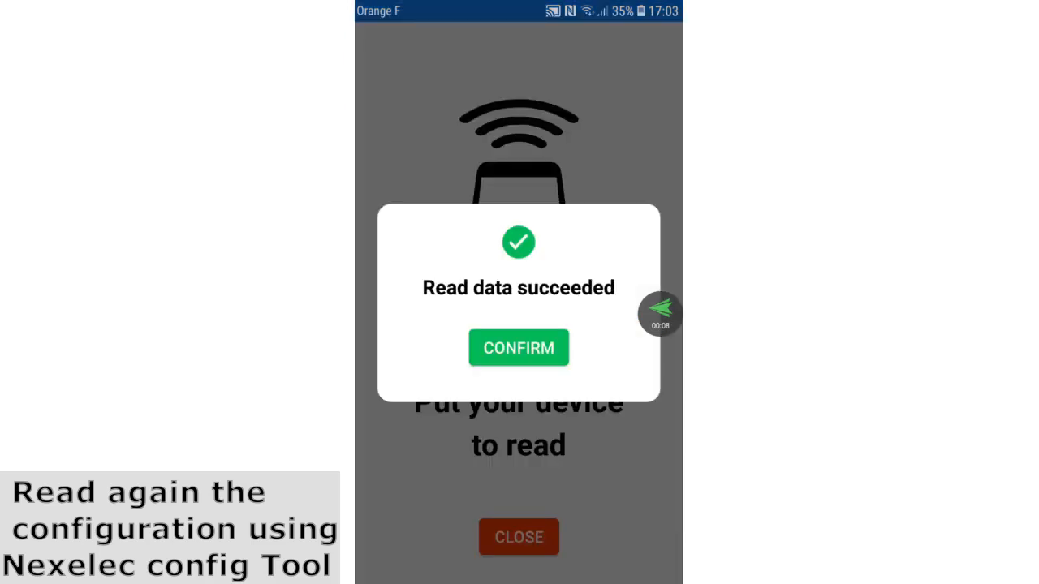
pyautogui.click(519, 347)
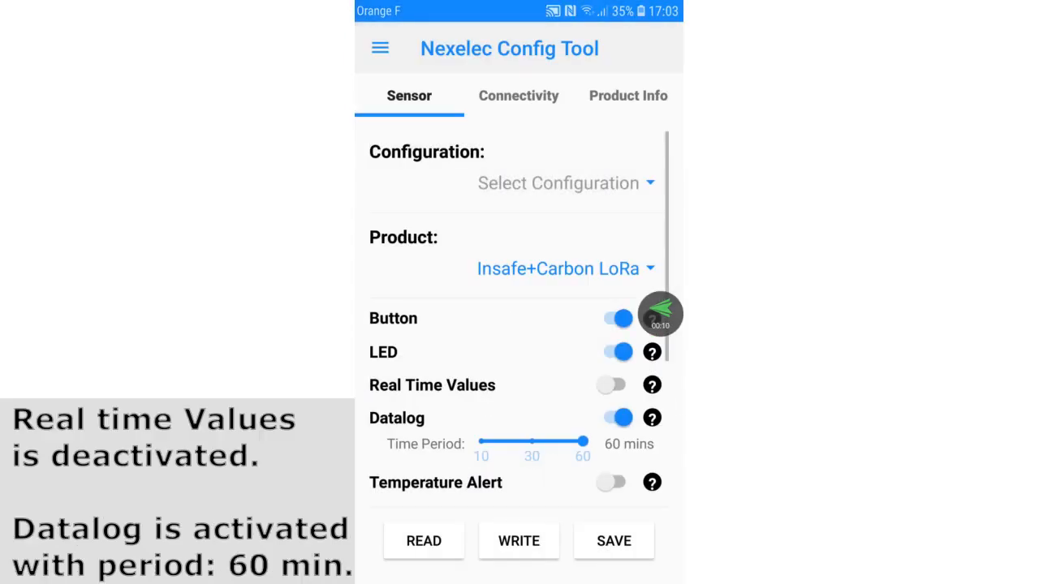
pyautogui.scroll(-3, 518, 325)
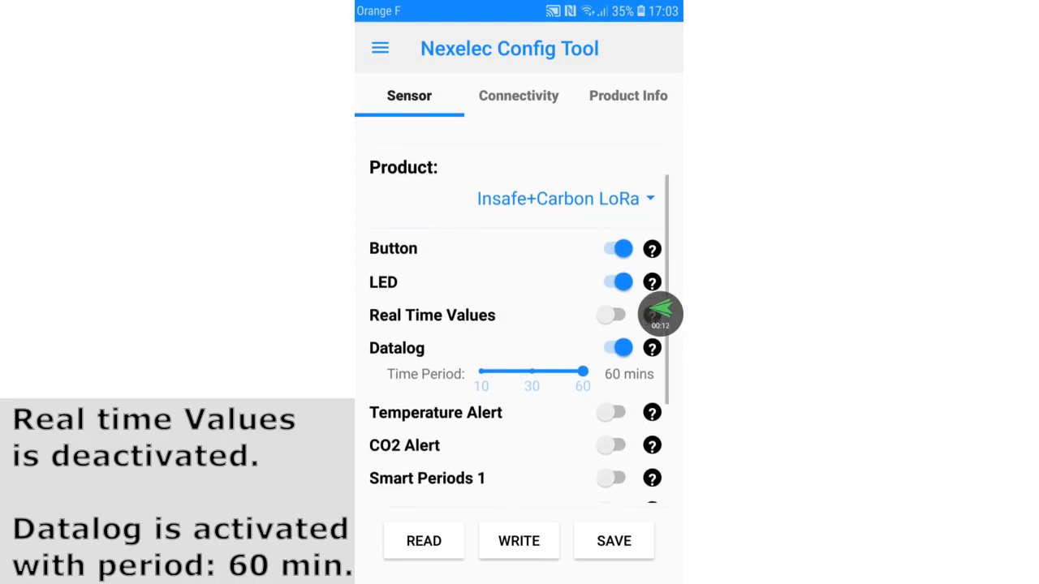
pyautogui.scroll(-3, 519, 324)
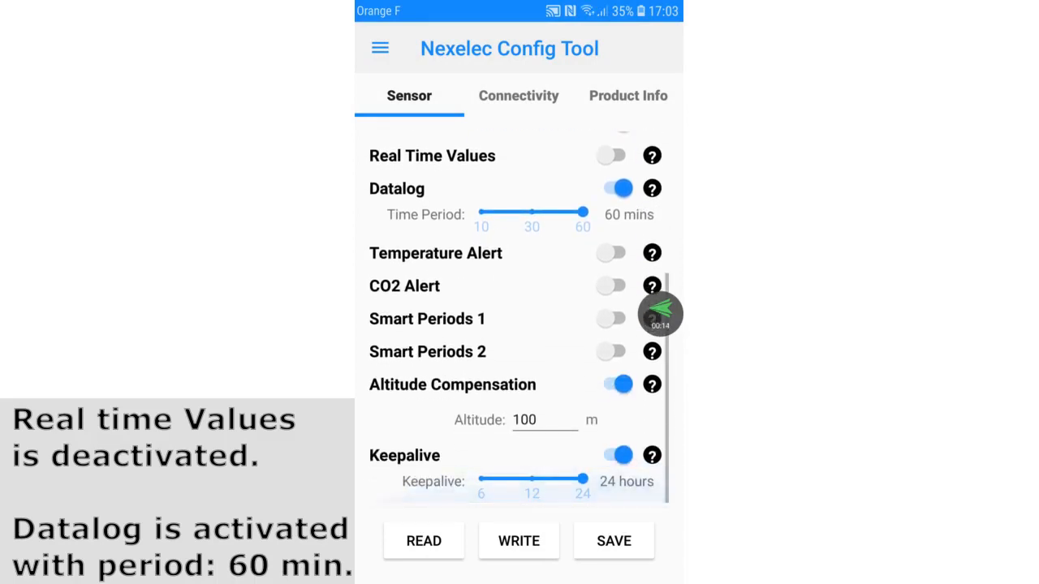
pyautogui.scroll(5, 519, 325)
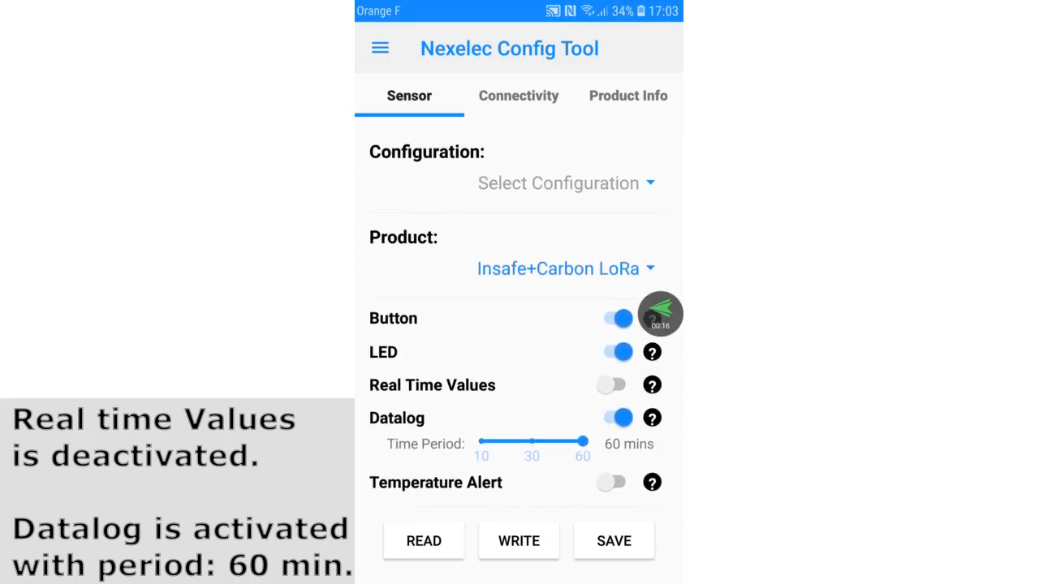